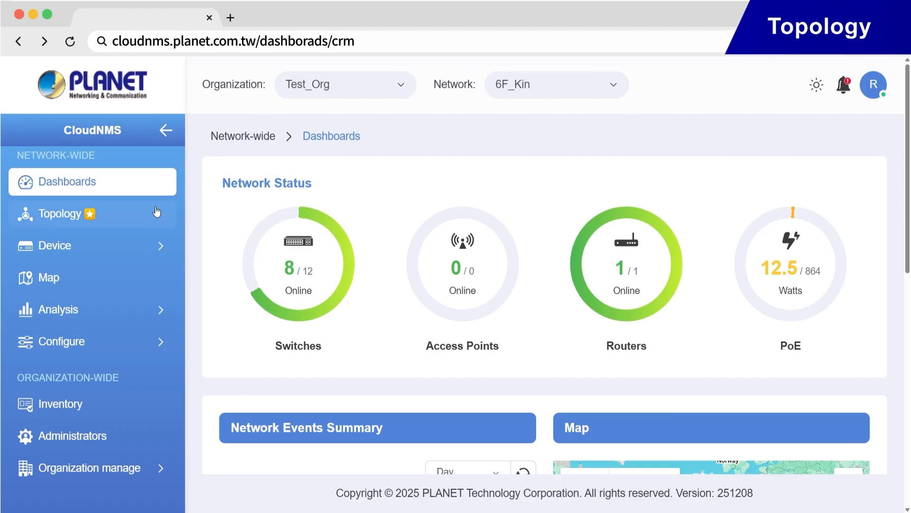
# - Open the network topology and display the device information of the IGS-5225-4T2S node
pyautogui.click(113, 214)
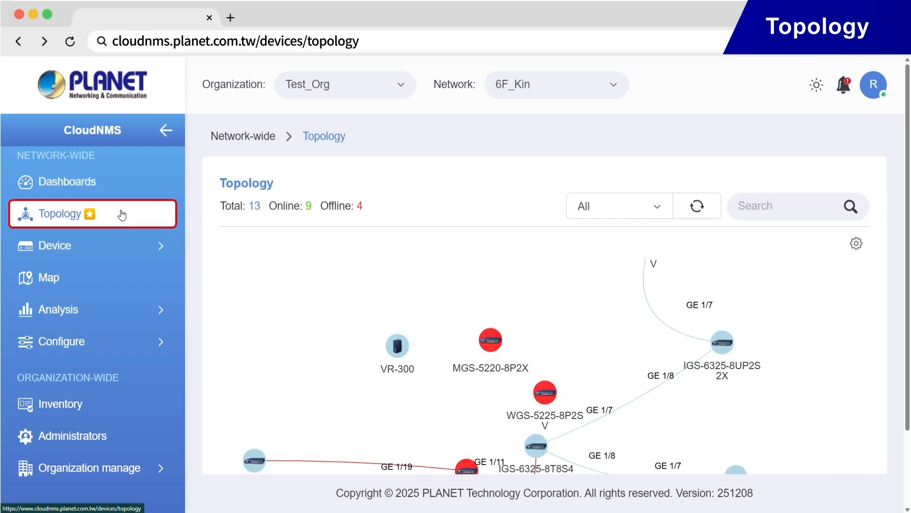
pyautogui.scroll(-3, 682, 354)
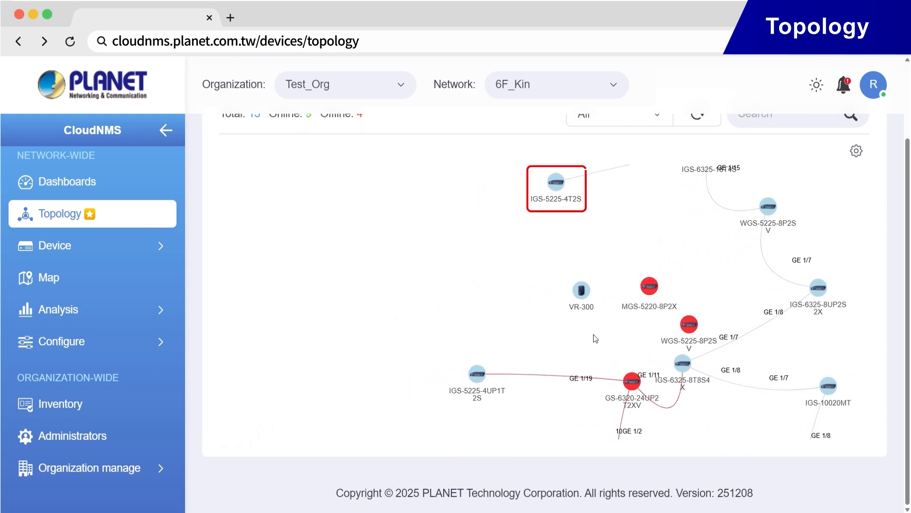
pyautogui.click(556, 182)
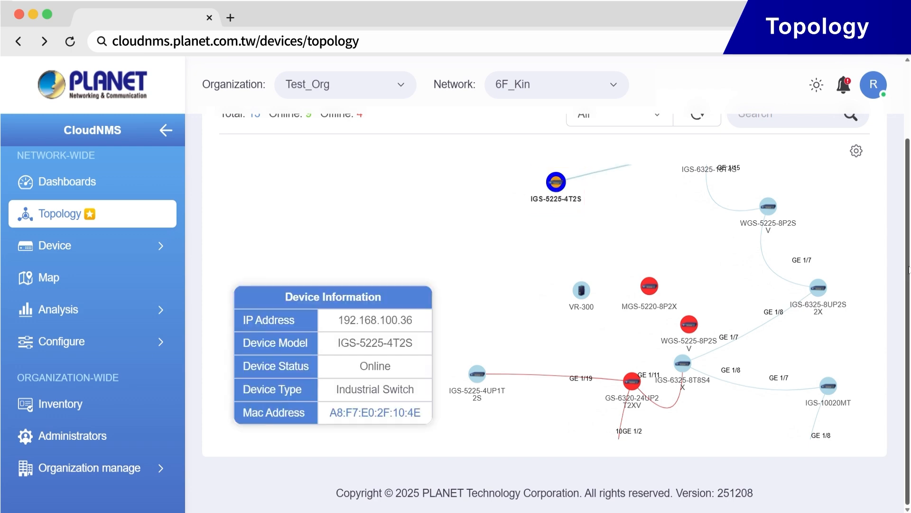
# - Filter the topology by the Industrial Switch device type
pyautogui.scroll(1, 908, 257)
pyautogui.scroll(1, 908, 257)
pyautogui.click(658, 140)
pyautogui.moveTo(713, 171); pyautogui.dragTo(713, 229)
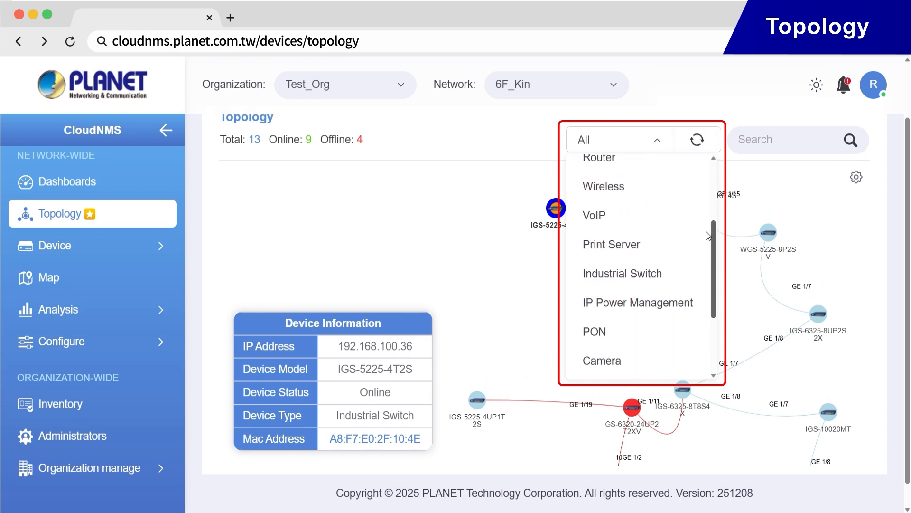
pyautogui.click(654, 291)
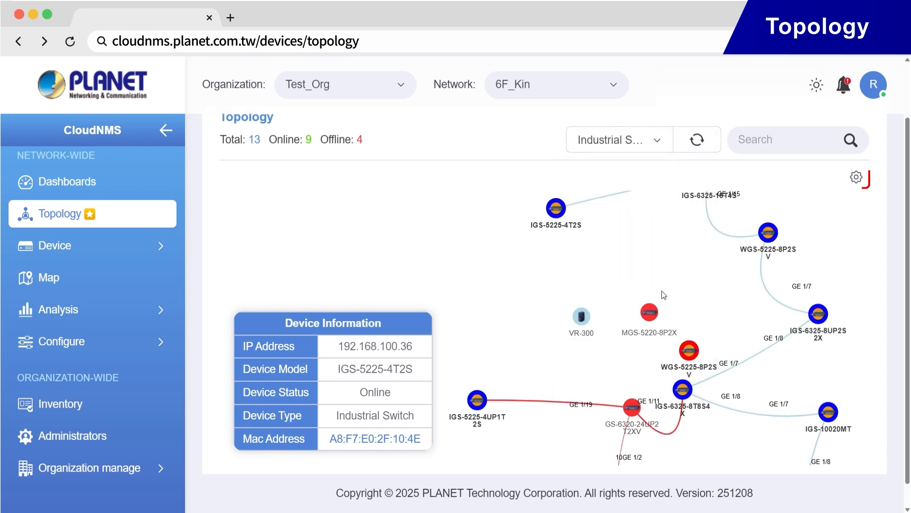
# - Switch the topology layout to Dagre (Hierarchical) and view the resulting device tree
pyautogui.click(856, 178)
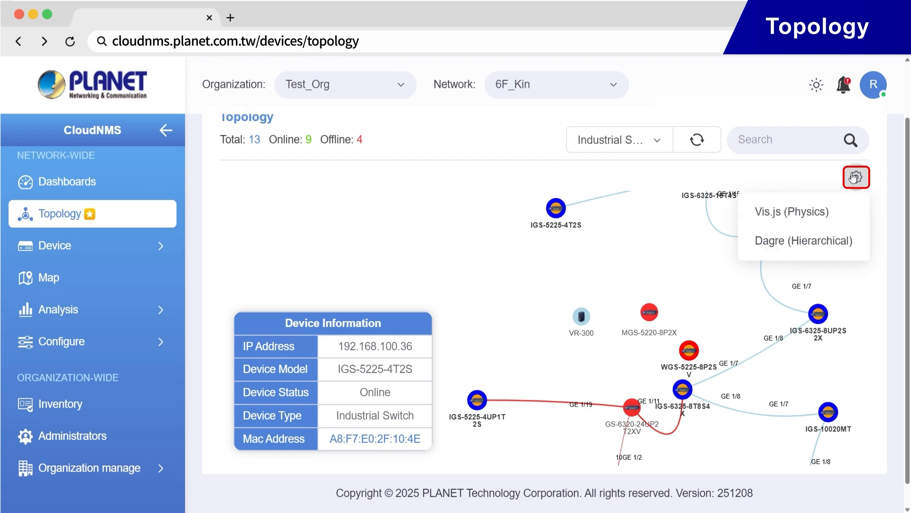
pyautogui.click(849, 242)
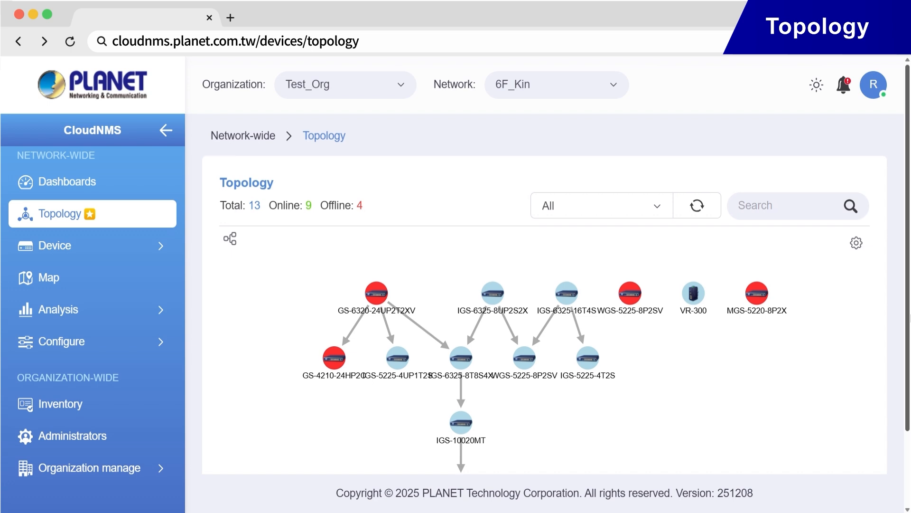
pyautogui.scroll(-1, 545, 294)
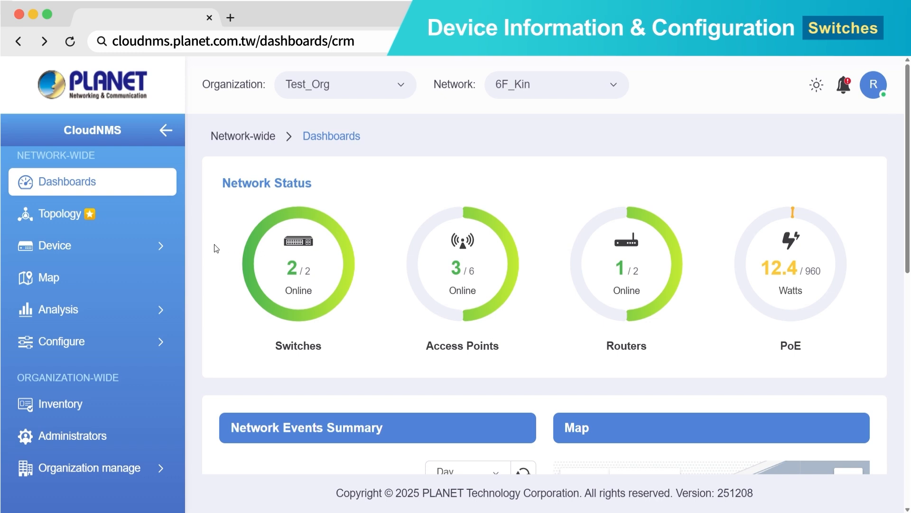
# - Open the list of switches and show the information page of IGS-5225-8P2S2X-CloudNMS
pyautogui.click(131, 249)
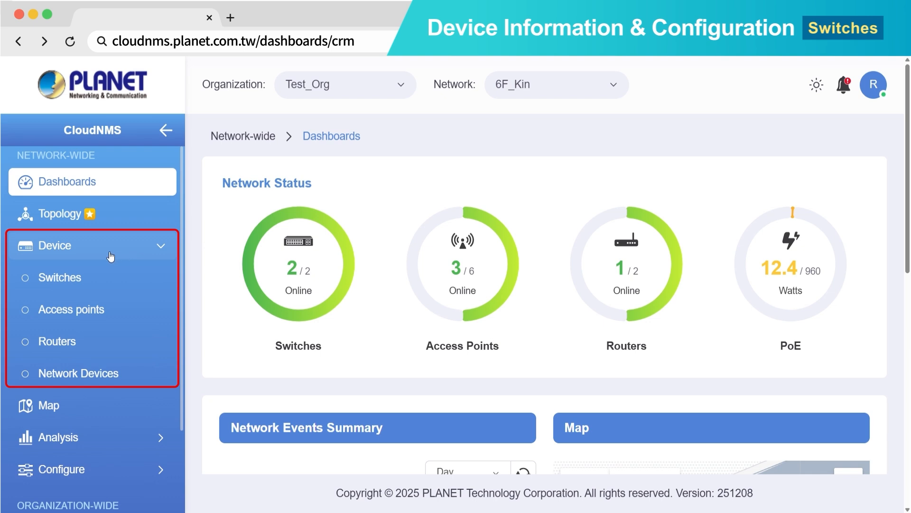
pyautogui.click(71, 285)
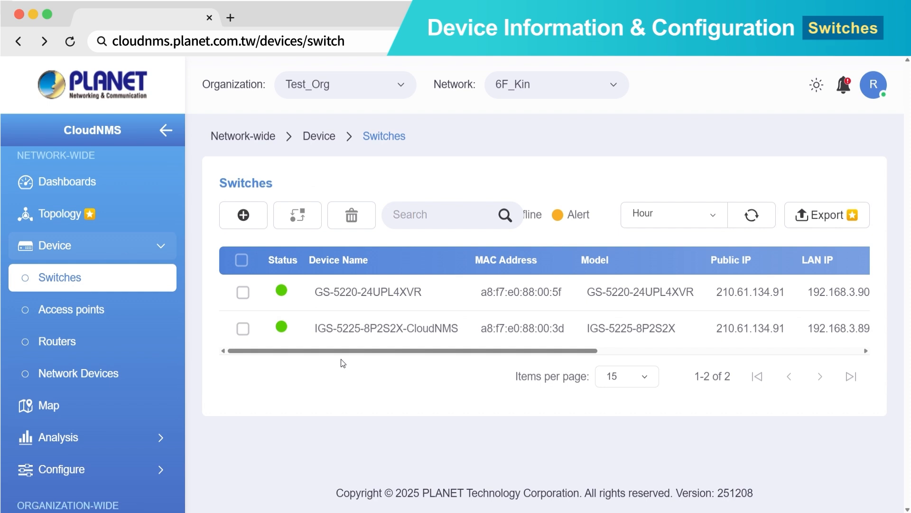
pyautogui.moveTo(341, 355); pyautogui.dragTo(613, 375)
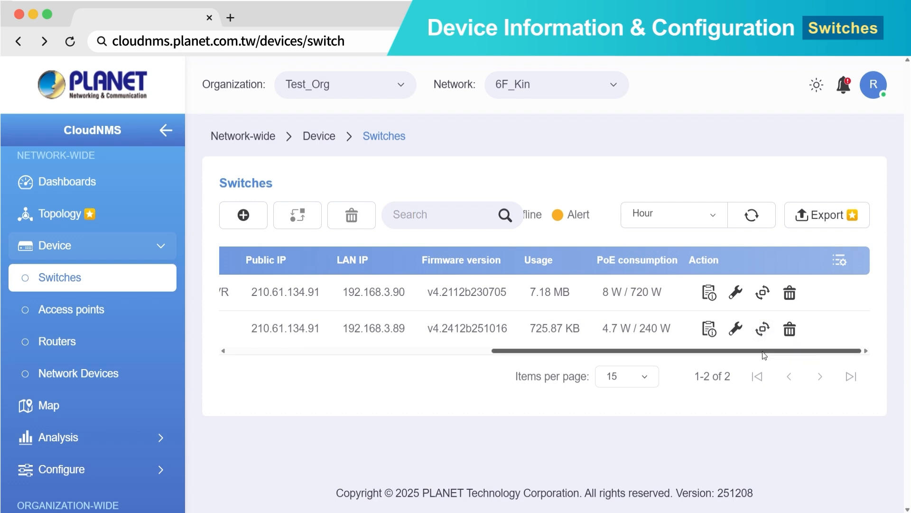
pyautogui.click(709, 329)
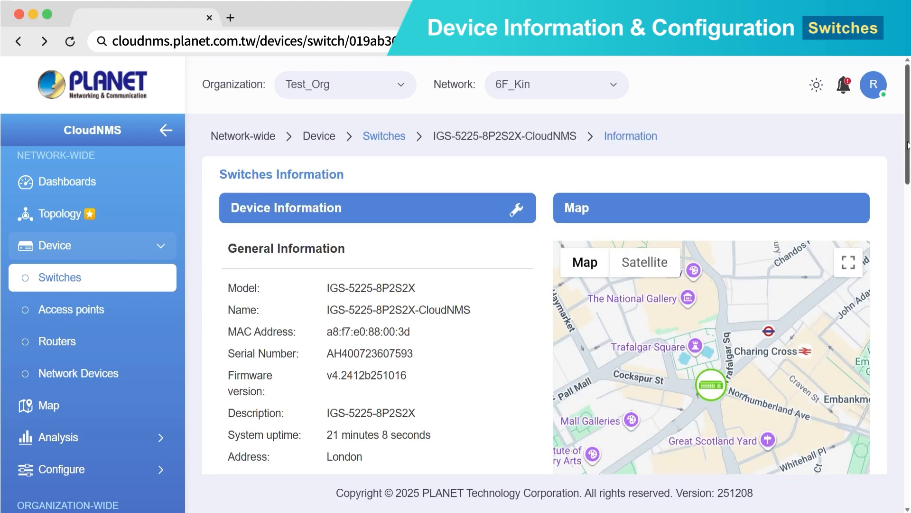
# - Review the switch's general information, network status, ports status and uplink usage
pyautogui.scroll(-2, 908, 144)
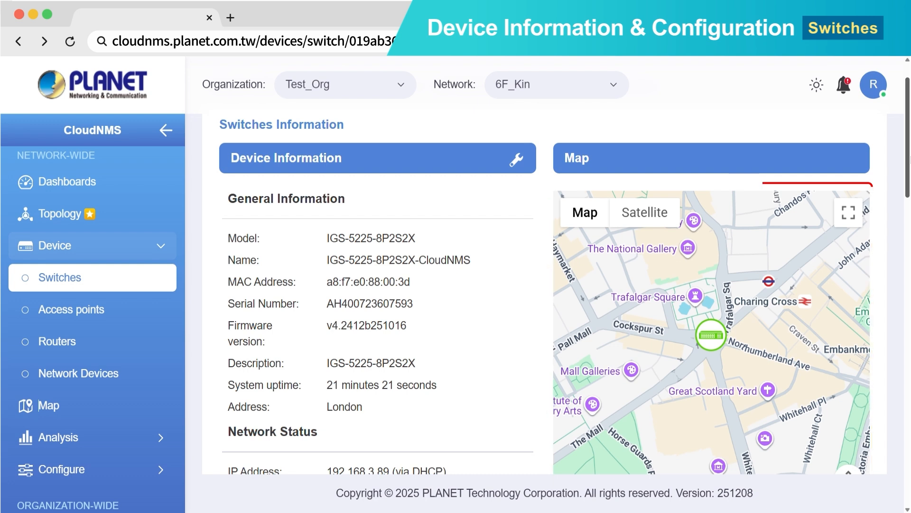
pyautogui.scroll(-5, 545, 293)
pyautogui.scroll(-5, 544, 294)
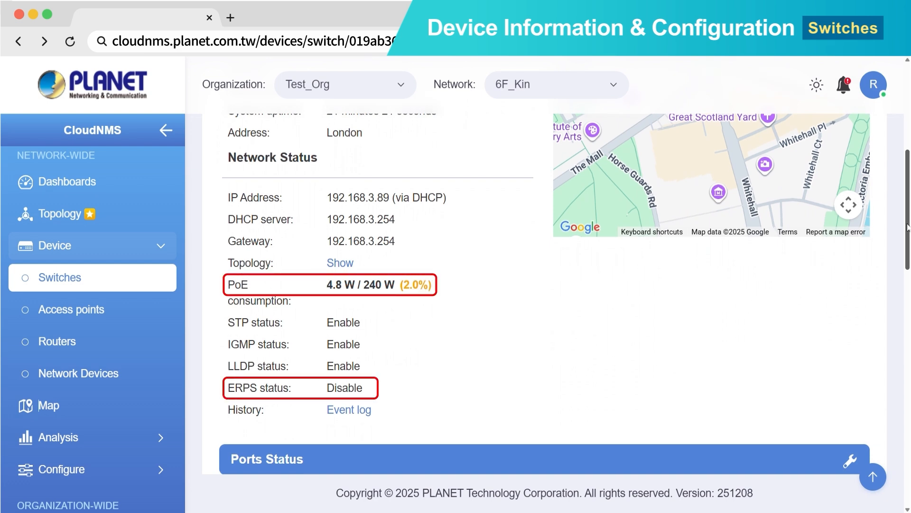
pyautogui.moveTo(908, 227); pyautogui.dragTo(909, 300)
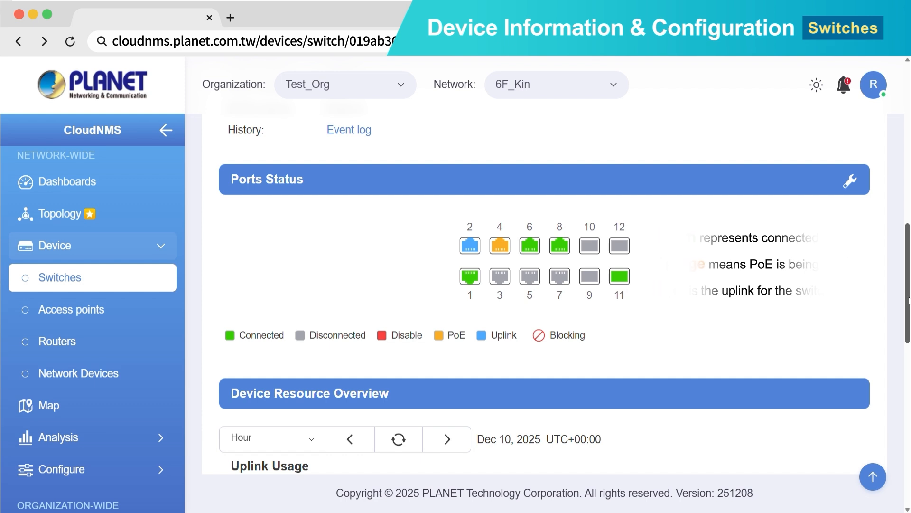
pyautogui.moveTo(909, 300); pyautogui.dragTo(910, 364)
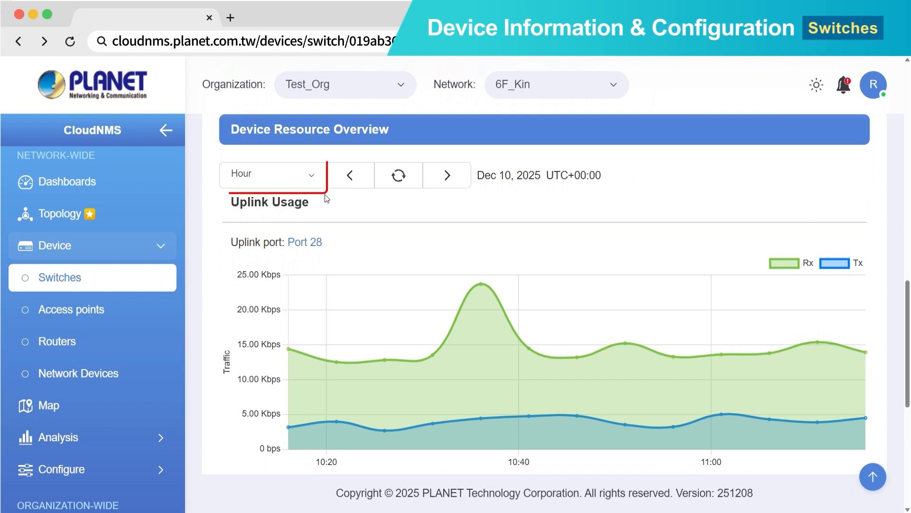
# - Set the Device Resource Overview period to Day and look through the usage charts
pyautogui.click(306, 177)
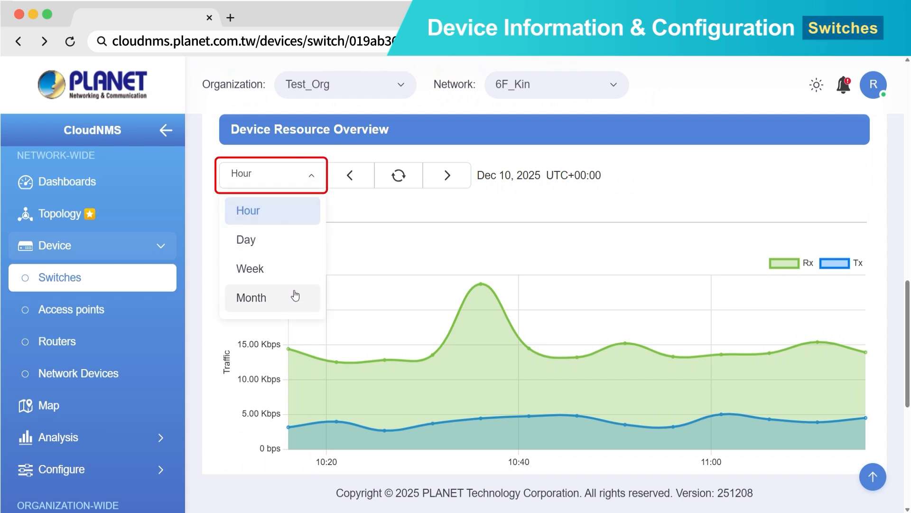
pyautogui.click(276, 238)
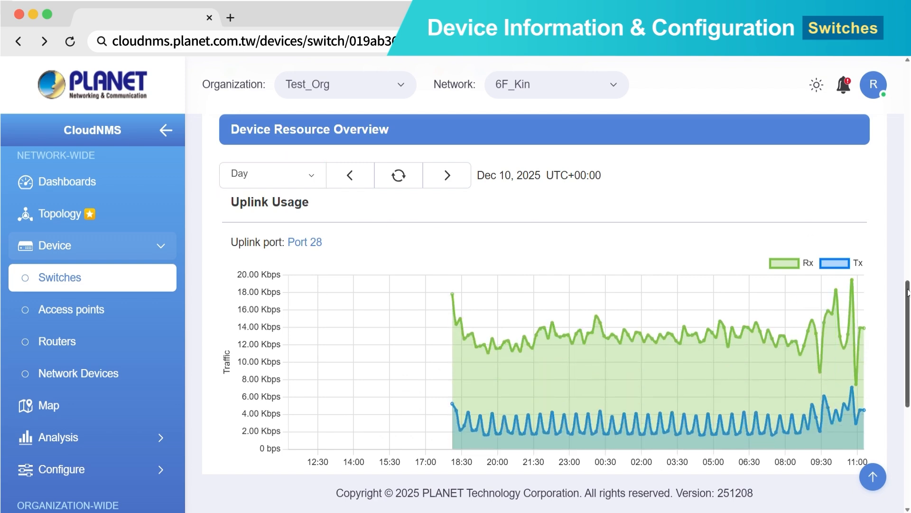
pyautogui.moveTo(908, 293); pyautogui.dragTo(909, 383)
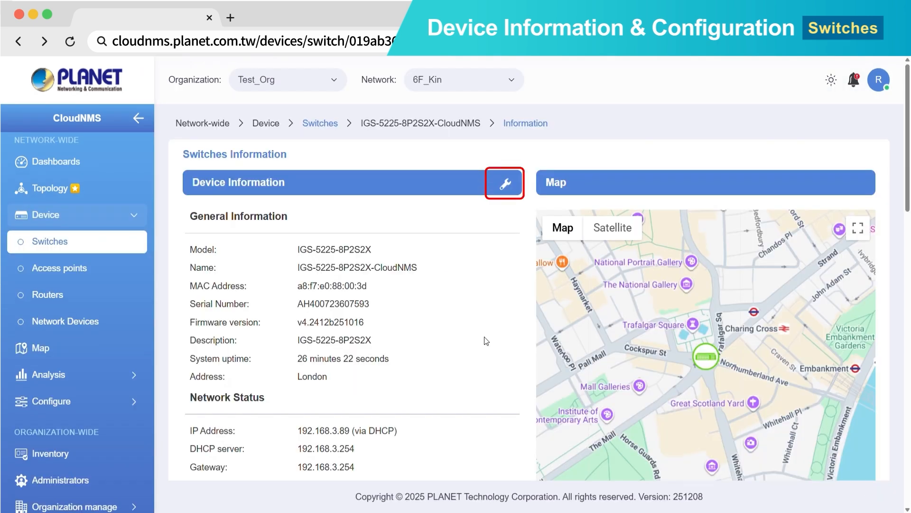
# - Open the configuration page of the IGS-5225-8P2S2X-CloudNMS switch and toggle its LLDP setting off and back on
pyautogui.click(504, 184)
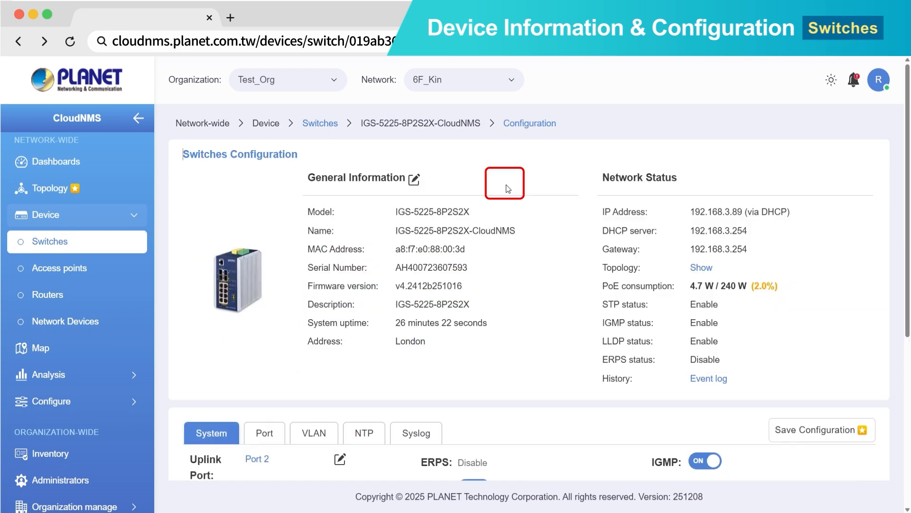
pyautogui.moveTo(909, 198); pyautogui.dragTo(910, 268)
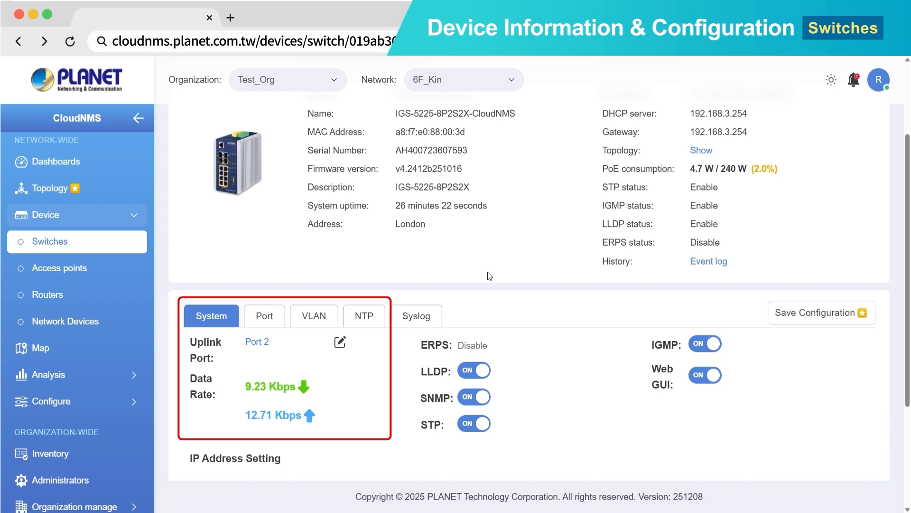
pyautogui.click(484, 376)
pyautogui.click(484, 376)
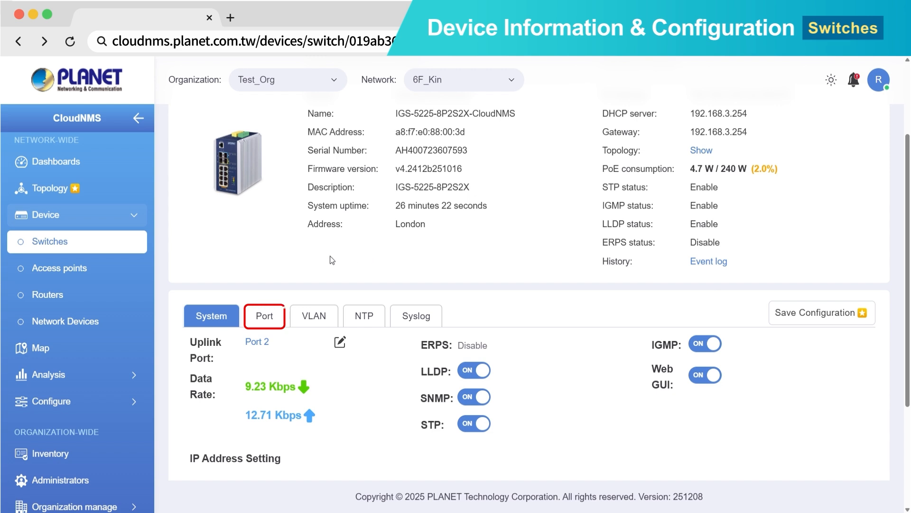
# - Show the switch's port settings and open the configuration of port 1
pyautogui.click(265, 318)
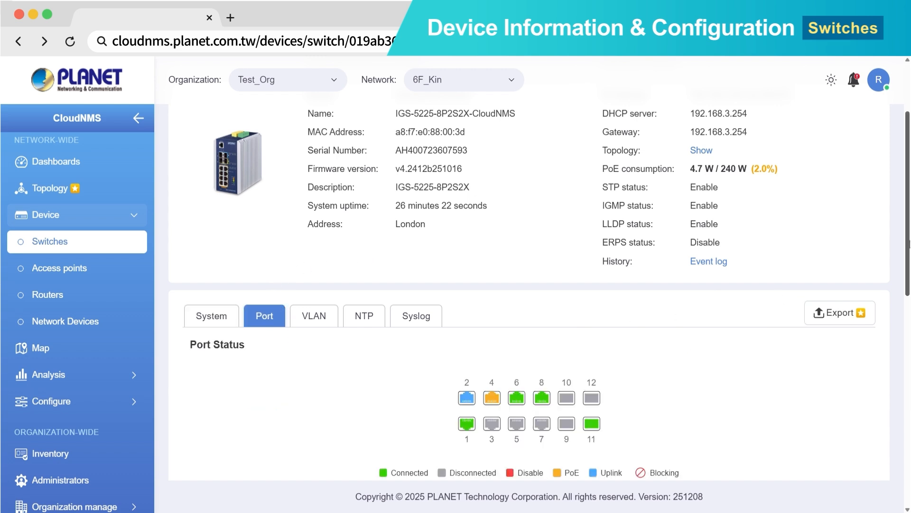
pyautogui.scroll(-2, 190, 270)
pyautogui.scroll(-7, 191, 269)
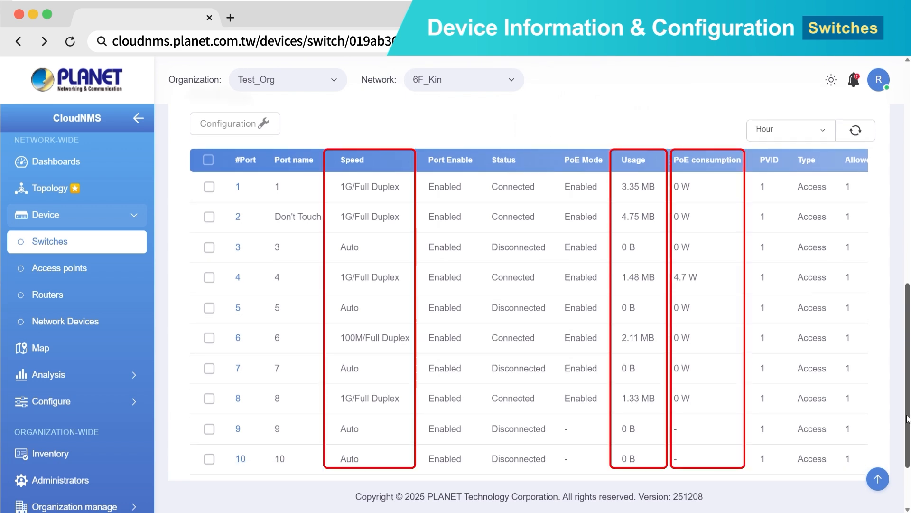
pyautogui.click(238, 189)
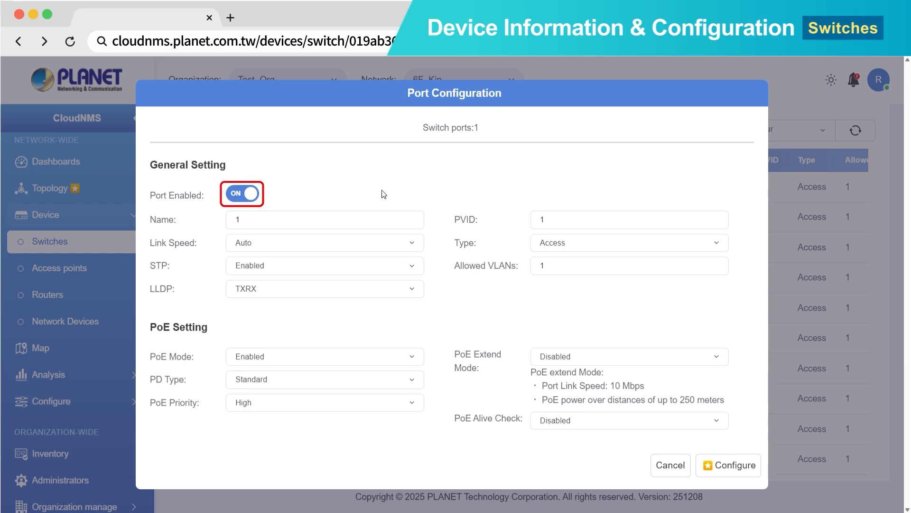
# - Look at the Link Speed, STP and LLDP options in port 1's general settings
pyautogui.click(417, 246)
pyautogui.click(418, 246)
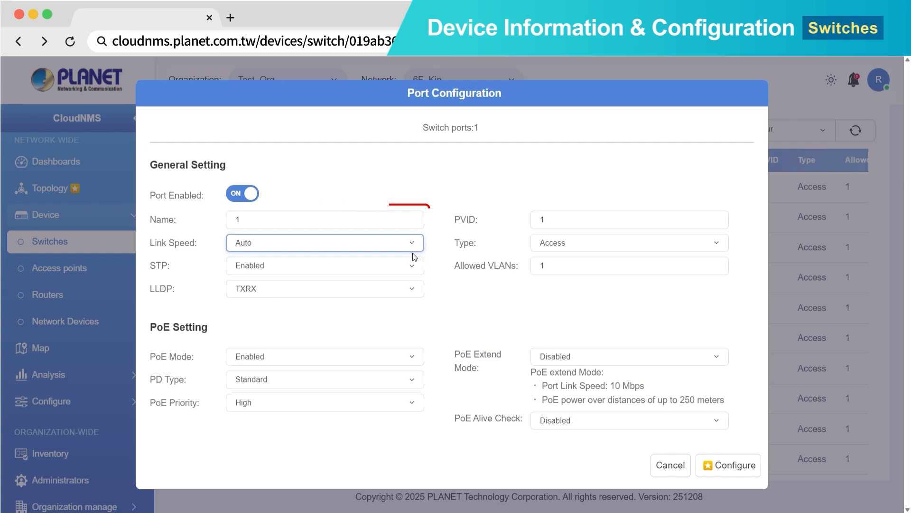
pyautogui.click(417, 270)
pyautogui.click(416, 270)
pyautogui.click(413, 291)
pyautogui.click(414, 293)
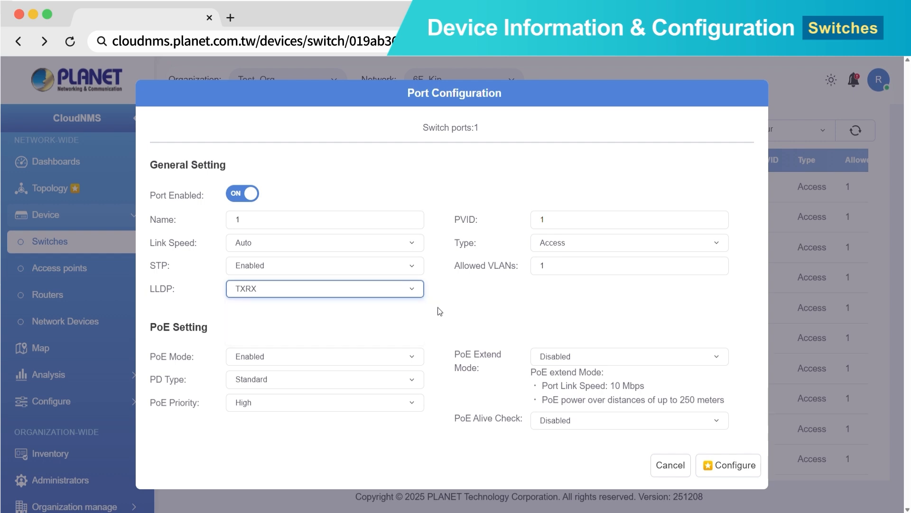
# - Look at the PoE Mode, PD Type and PoE Priority options in port 1's PoE settings
pyautogui.click(417, 357)
pyautogui.click(418, 359)
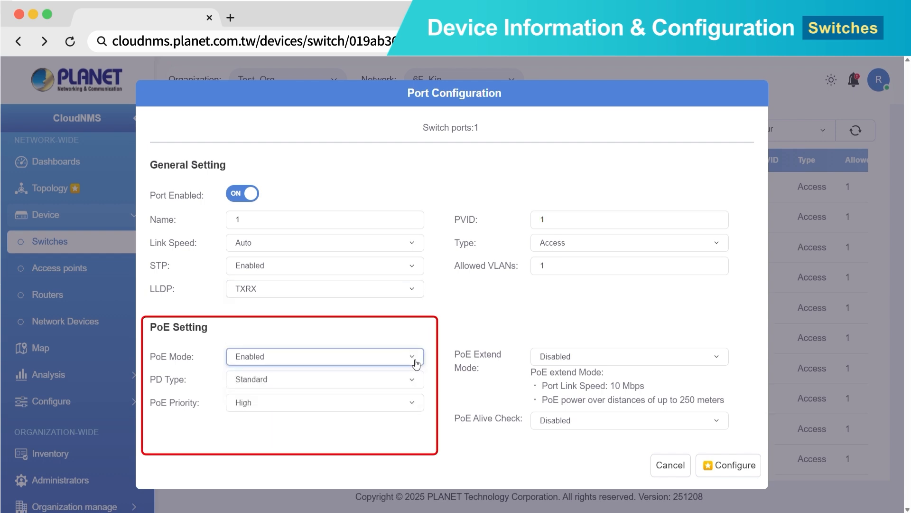
pyautogui.click(415, 384)
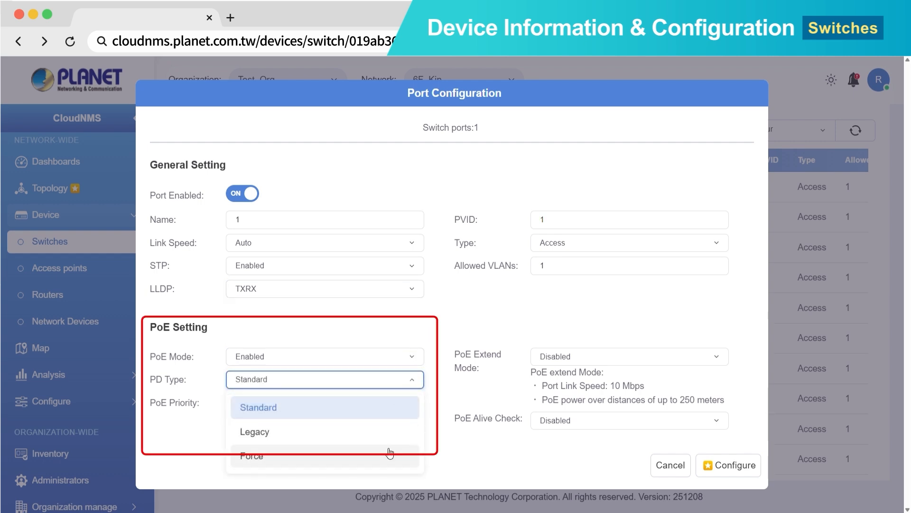
pyautogui.click(412, 379)
pyautogui.click(412, 403)
pyautogui.click(412, 402)
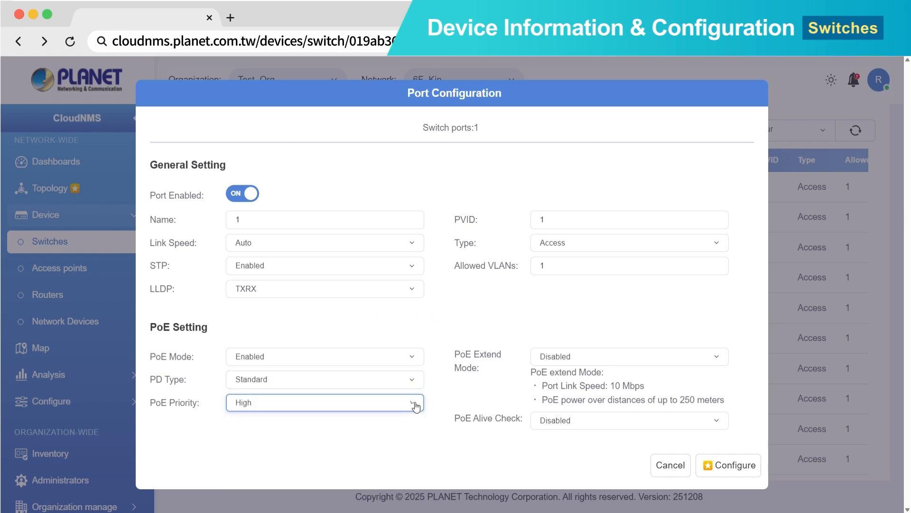
# - Check the PoE Extend Mode and PoE Alive Check options and apply port 1's configuration
pyautogui.click(721, 357)
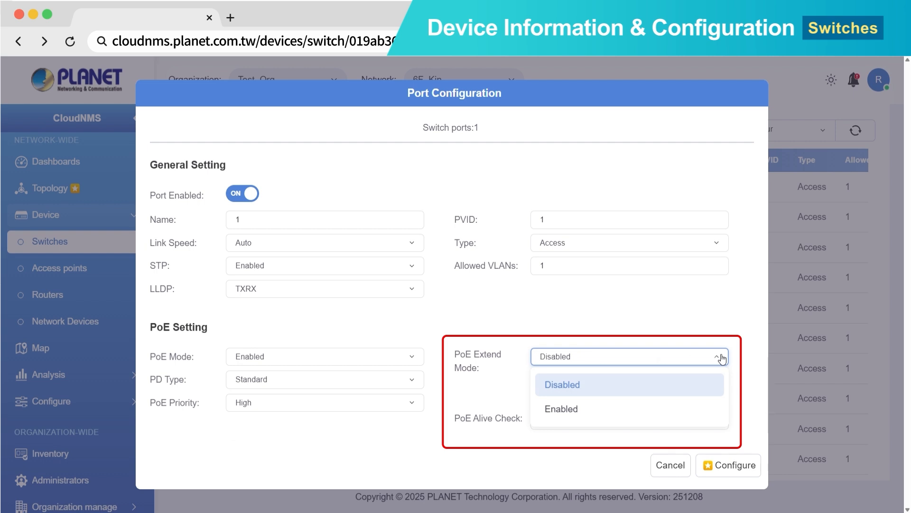
pyautogui.click(722, 357)
pyautogui.click(718, 426)
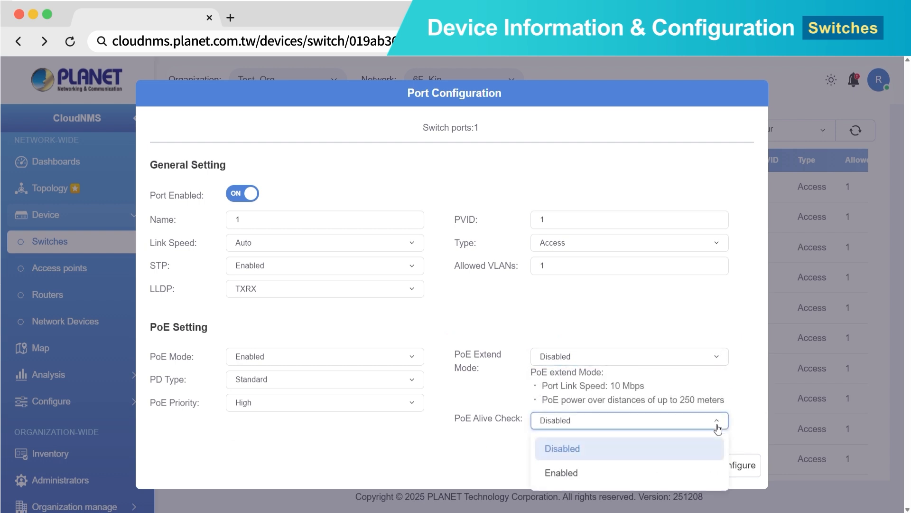
pyautogui.click(719, 427)
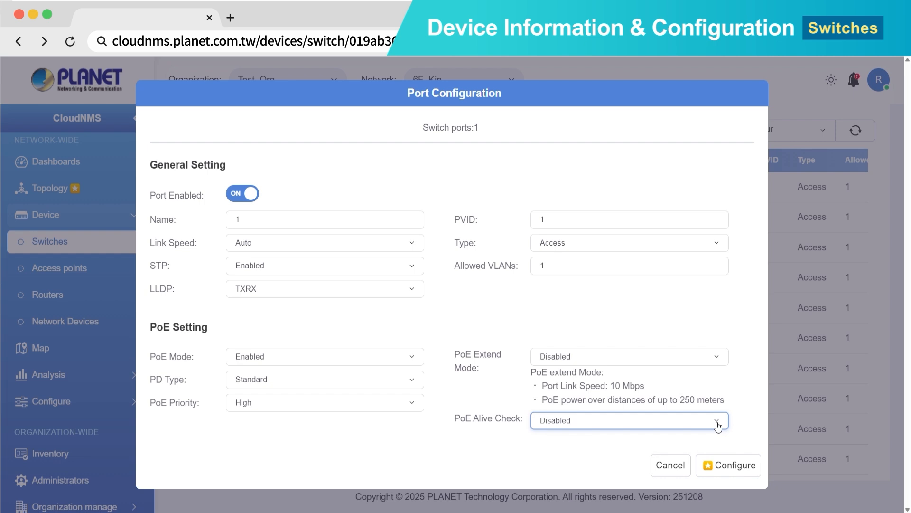
pyautogui.click(717, 467)
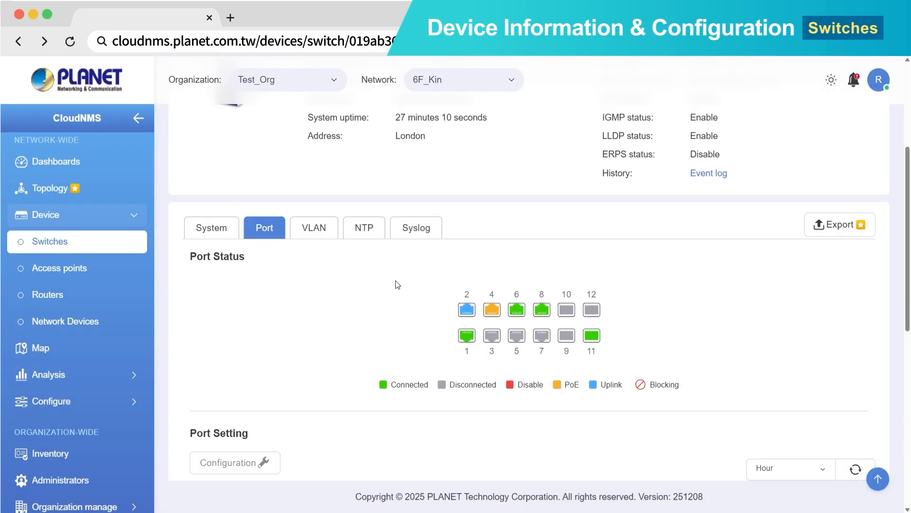
# - Show the VLAN settings of the switch
pyautogui.click(326, 233)
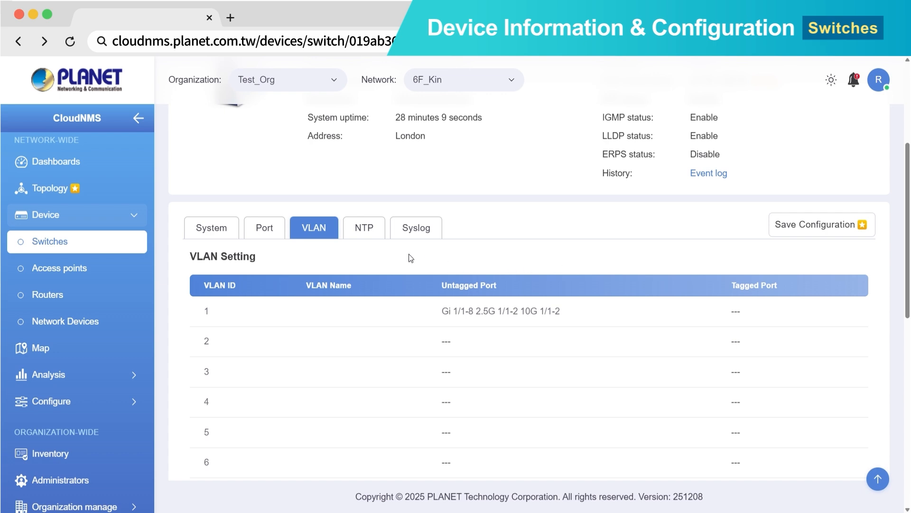
# - Review the switch's NTP settings, including the time zone options, and show its Syslog settings
pyautogui.click(371, 232)
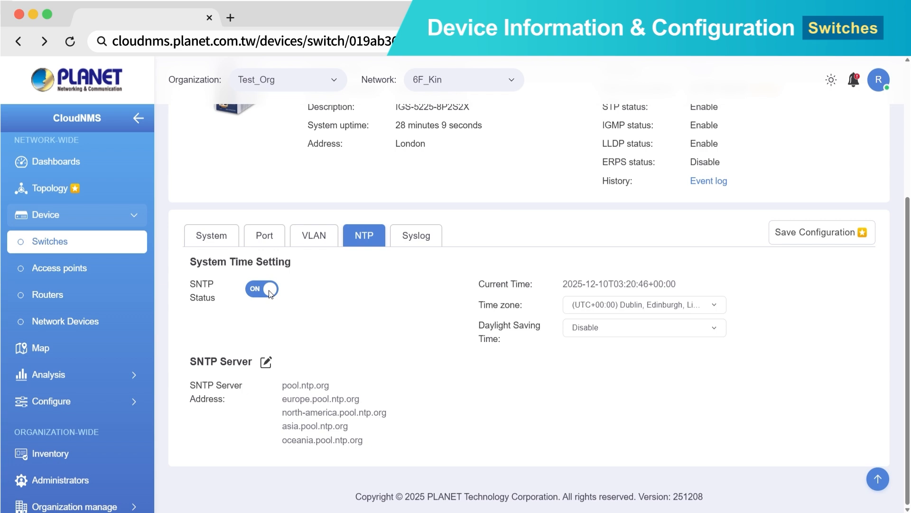
pyautogui.click(722, 306)
pyautogui.click(723, 307)
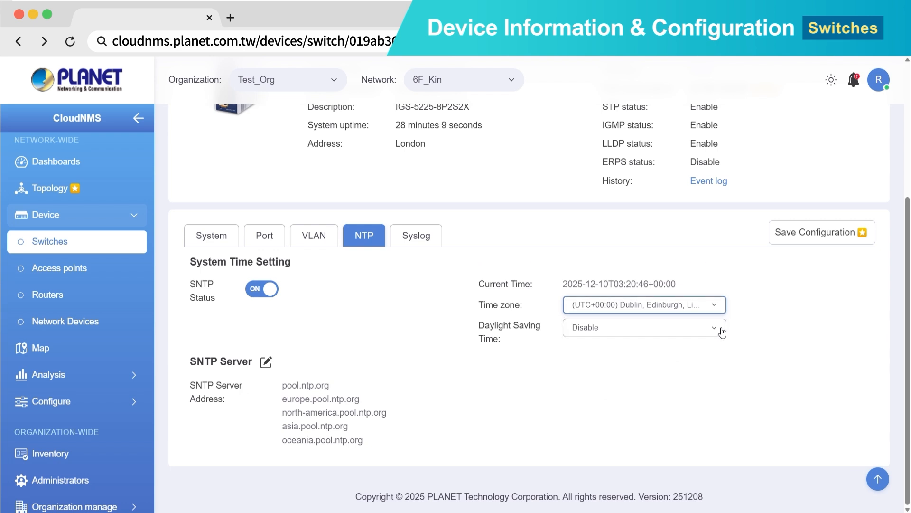
pyautogui.click(431, 241)
pyautogui.click(432, 240)
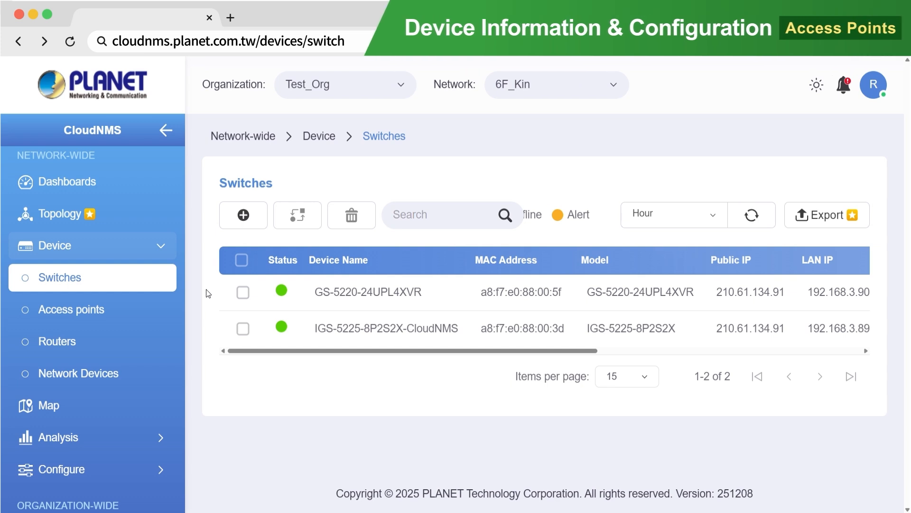
# - Open the information page of the IAP-3600BE-CloudNMS access point and look through its details and Device Resource Overview
pyautogui.click(124, 314)
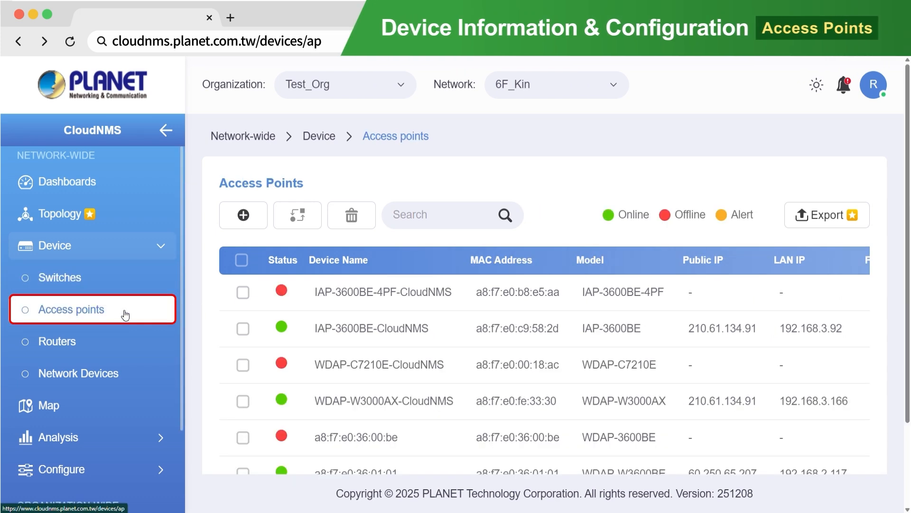
pyautogui.hscroll(5, 457, 365)
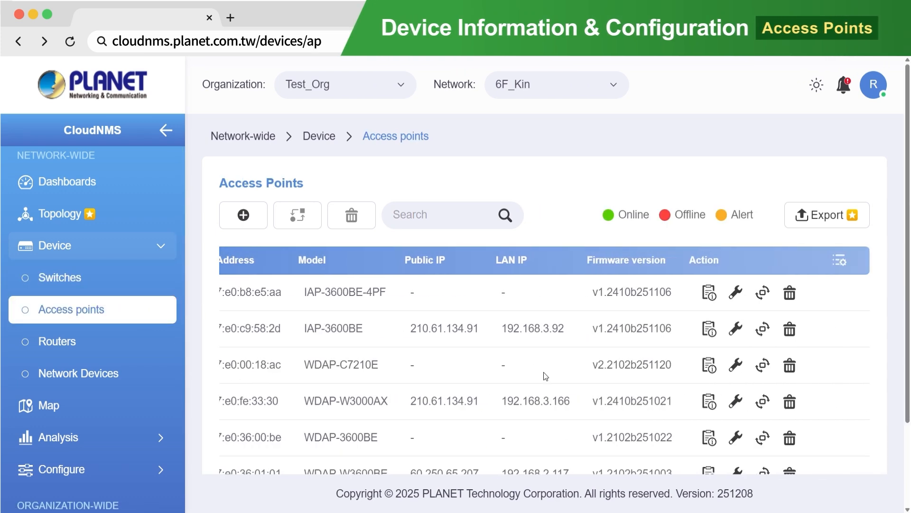
pyautogui.click(710, 328)
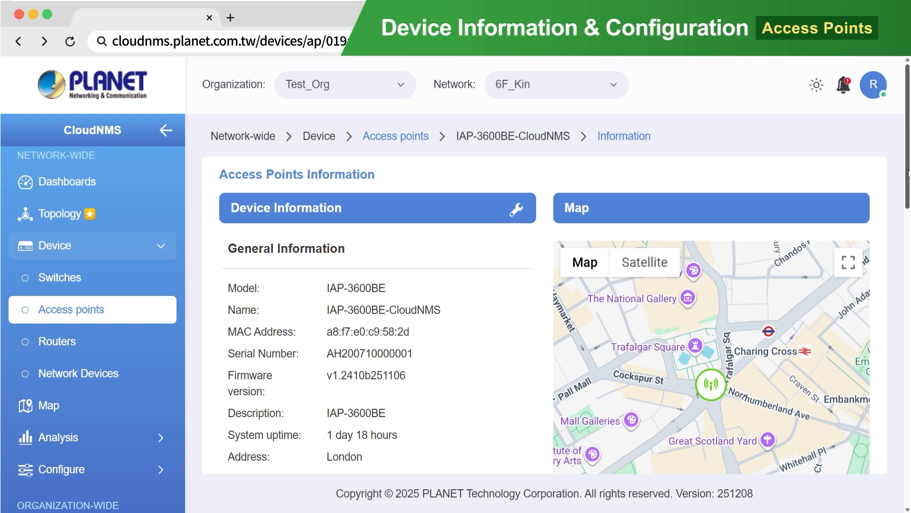
pyautogui.moveTo(907, 172); pyautogui.dragTo(907, 364)
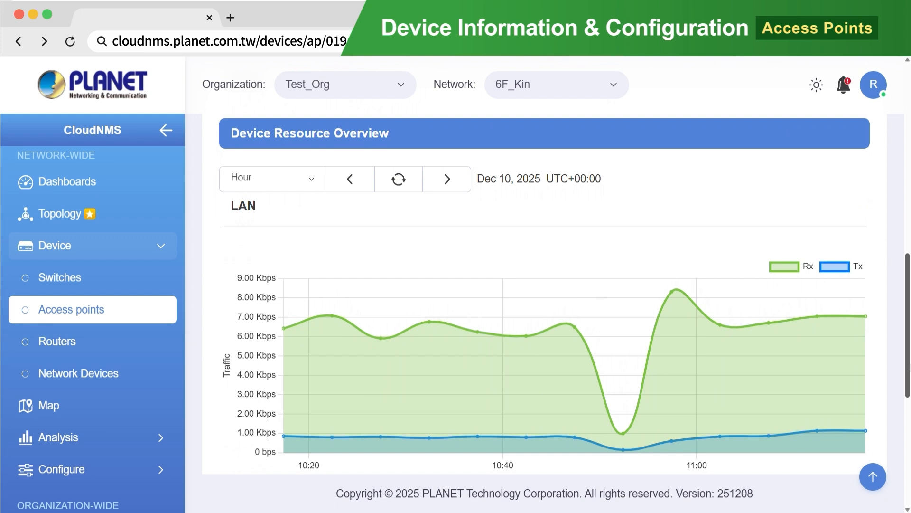
pyautogui.moveTo(908, 334); pyautogui.dragTo(908, 431)
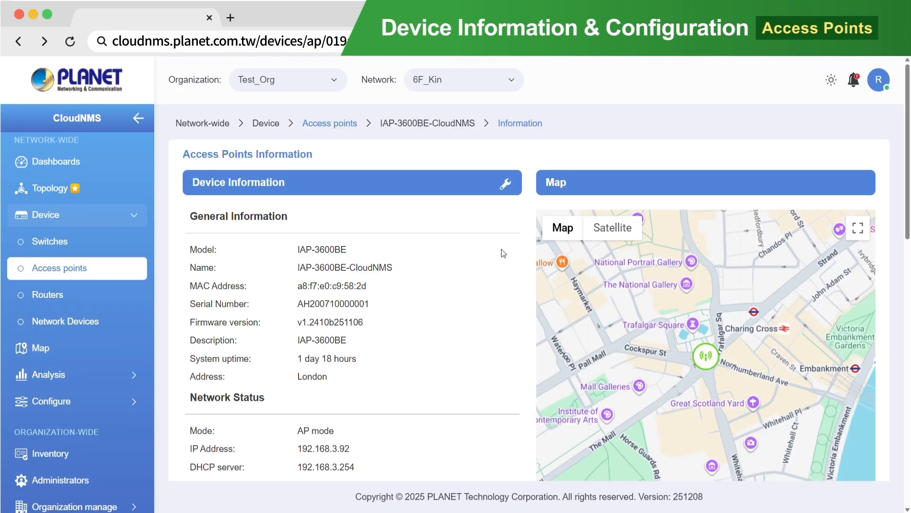
# - Open the IAP-3600BE-CloudNMS access point's configuration and check its system wireless settings and IP Type options
pyautogui.click(506, 185)
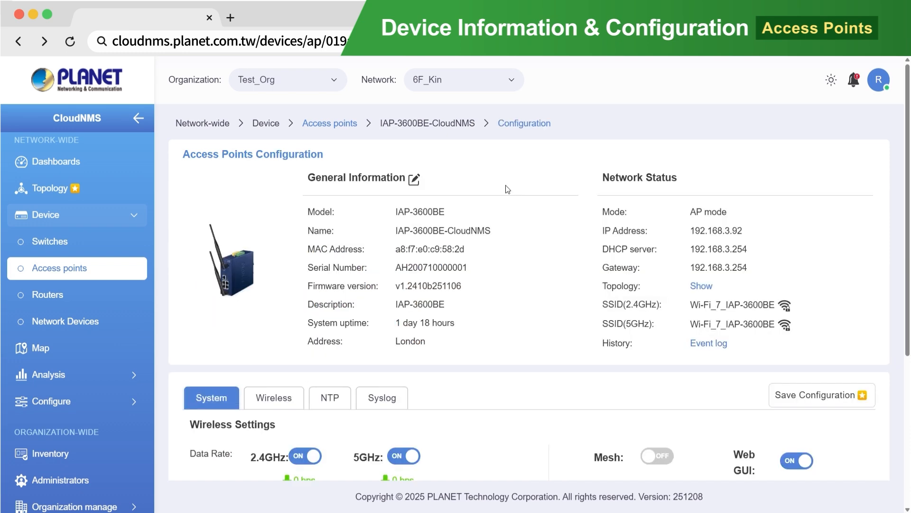
pyautogui.moveTo(908, 143); pyautogui.dragTo(908, 298)
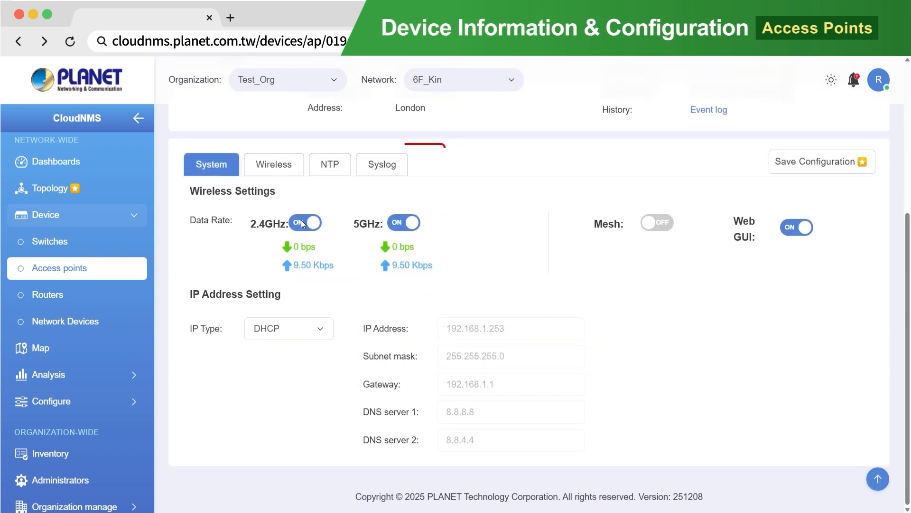
pyautogui.click(320, 329)
pyautogui.click(321, 329)
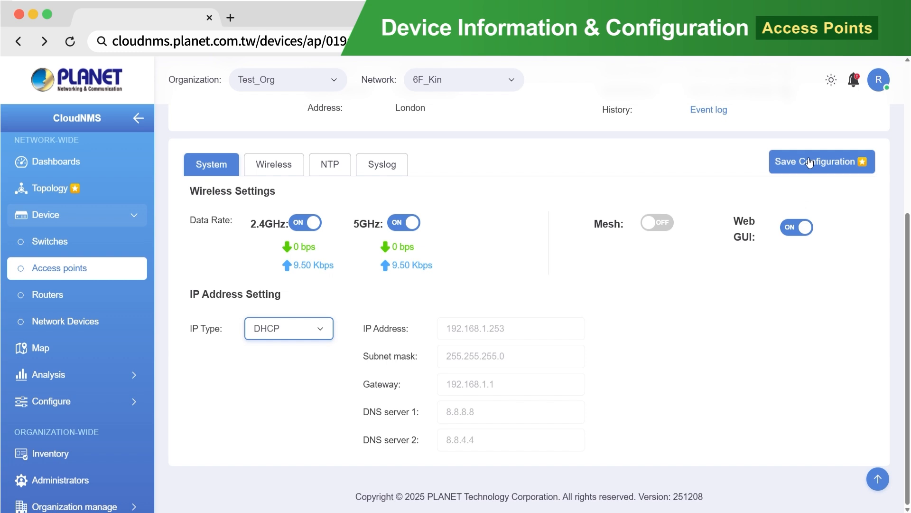
# - Look at the Wireless Mode, Channel and Encryption options in the access point's basic 2.4GHz wireless settings
pyautogui.click(268, 170)
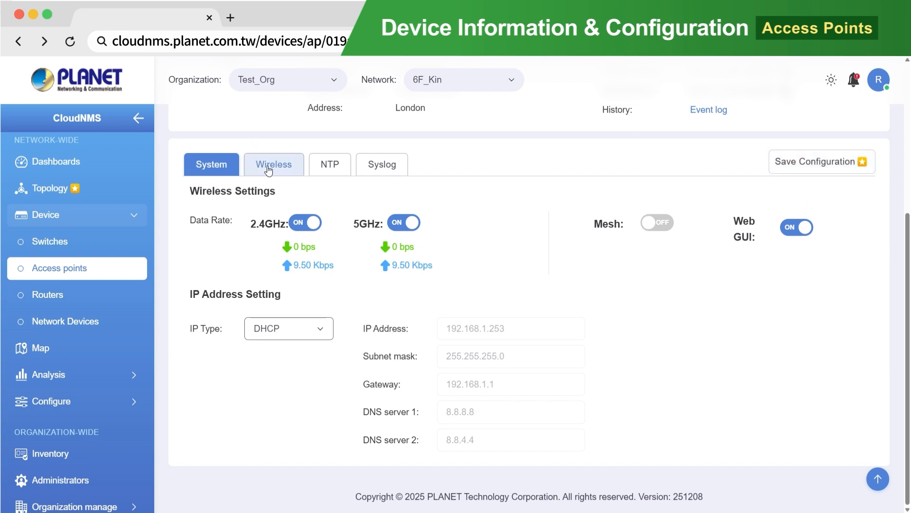
pyautogui.click(268, 169)
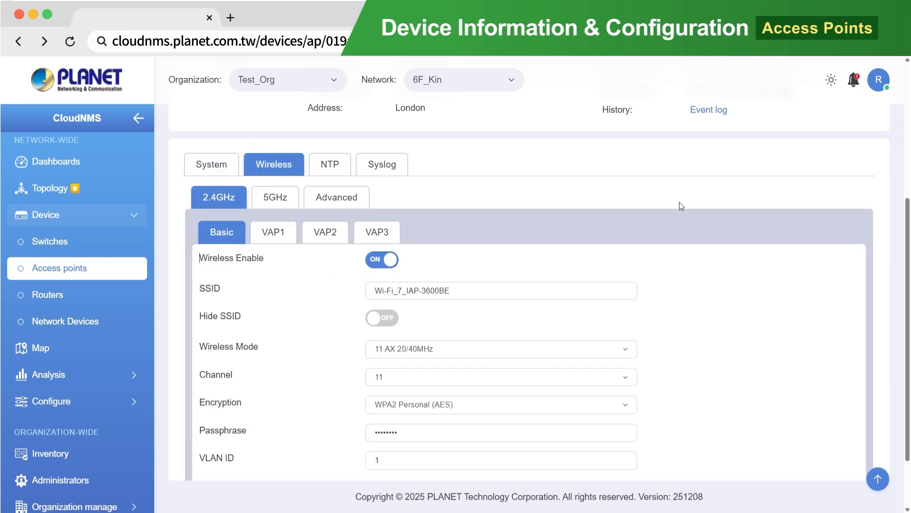
pyautogui.scroll(-1, 889, 284)
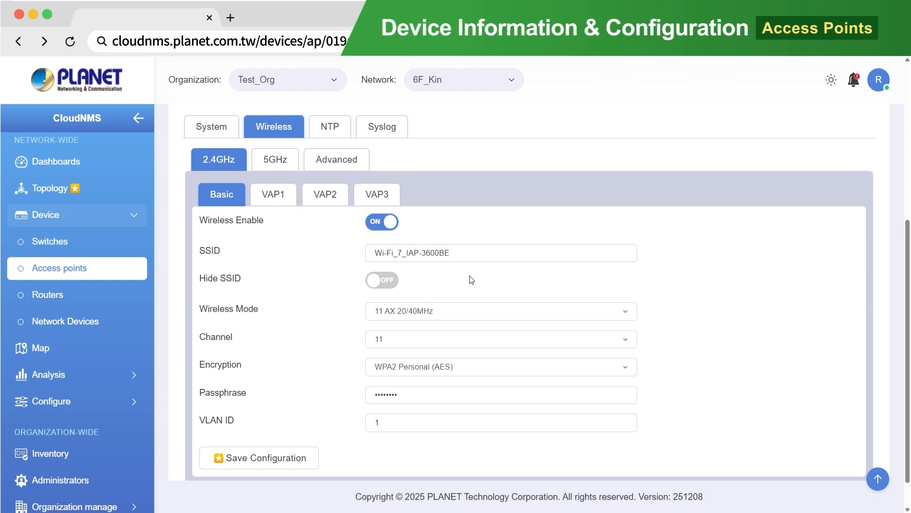
pyautogui.click(454, 316)
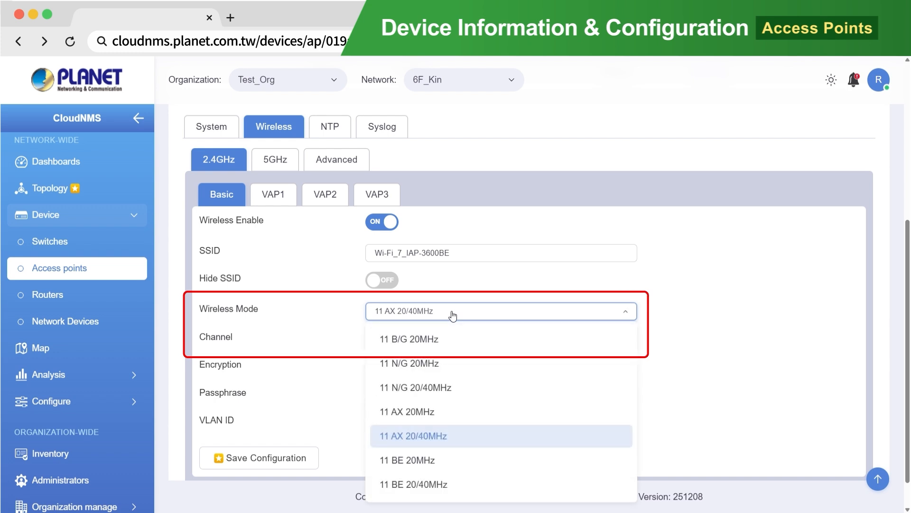
pyautogui.click(453, 317)
pyautogui.click(449, 340)
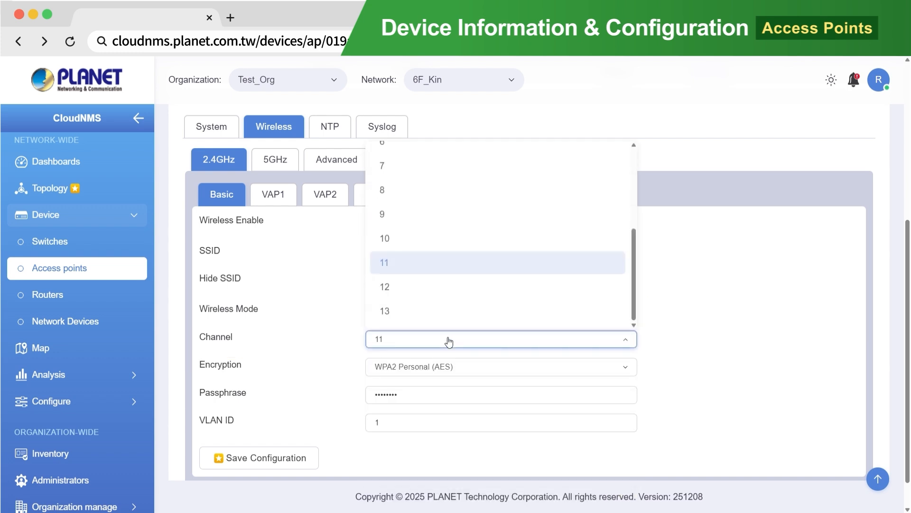
pyautogui.click(449, 340)
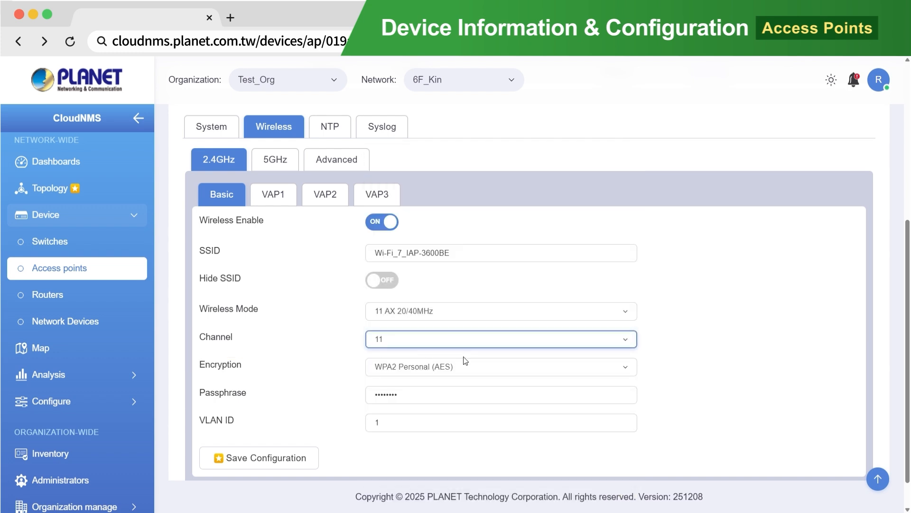
pyautogui.click(497, 374)
pyautogui.click(497, 375)
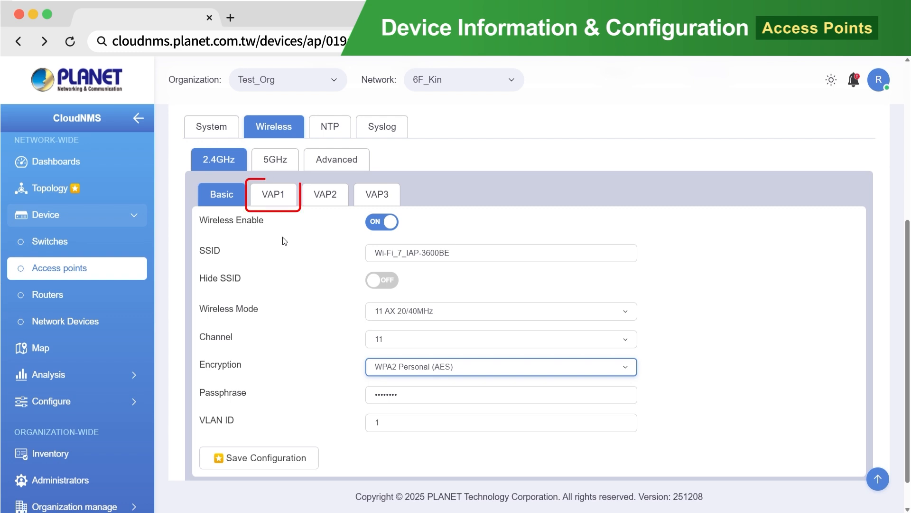
# - Check the Encryption options of the 2.4GHz VAP1 network and show the basic 5GHz wireless settings
pyautogui.click(275, 198)
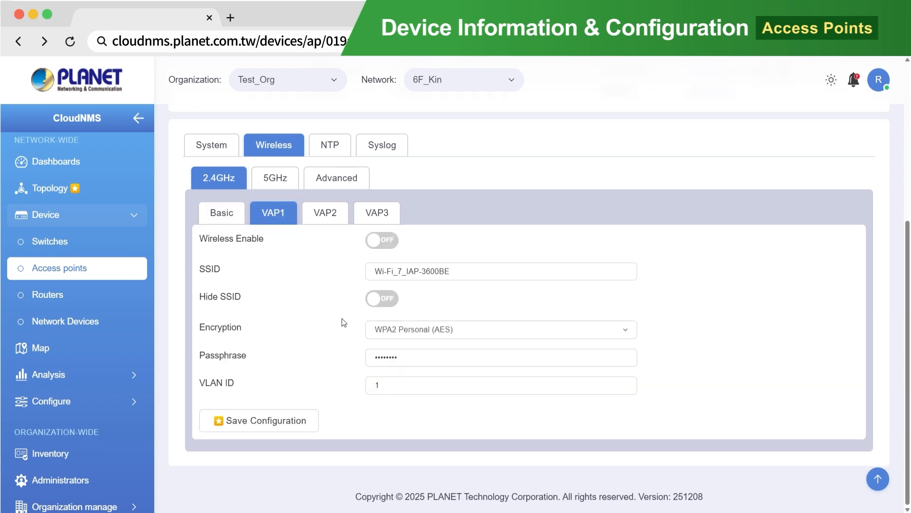
pyautogui.click(419, 334)
pyautogui.click(419, 335)
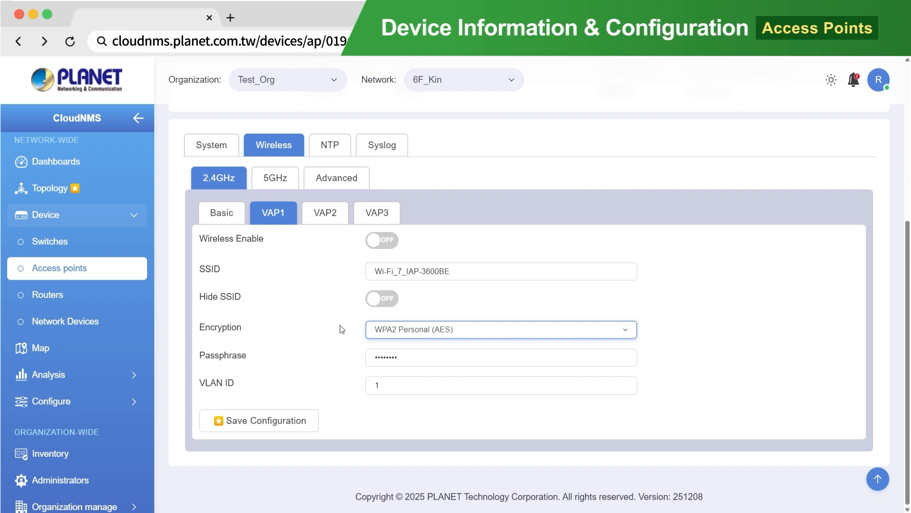
pyautogui.click(271, 181)
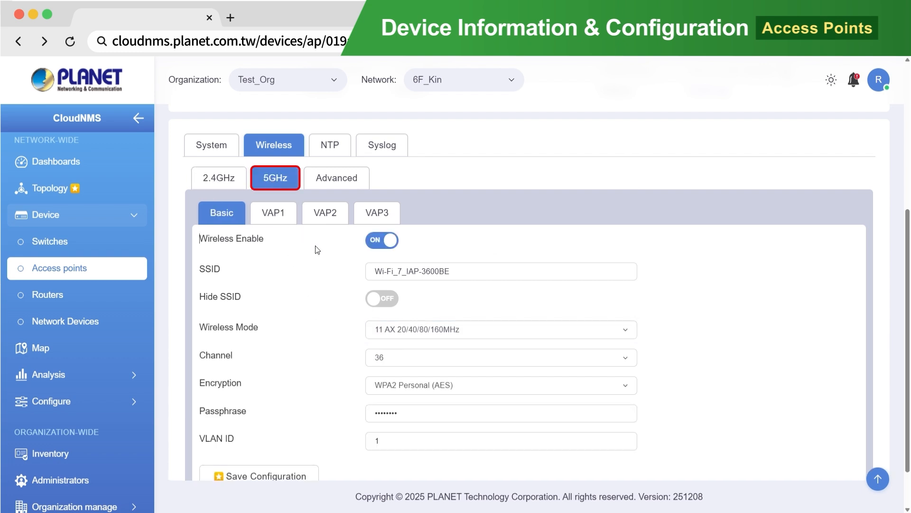
# - Look at the TxPower options for both 2.4GHz and 5GHz in the access point's advanced wireless settings
pyautogui.click(333, 182)
pyautogui.scroll(-1, 639, 180)
pyautogui.click(635, 186)
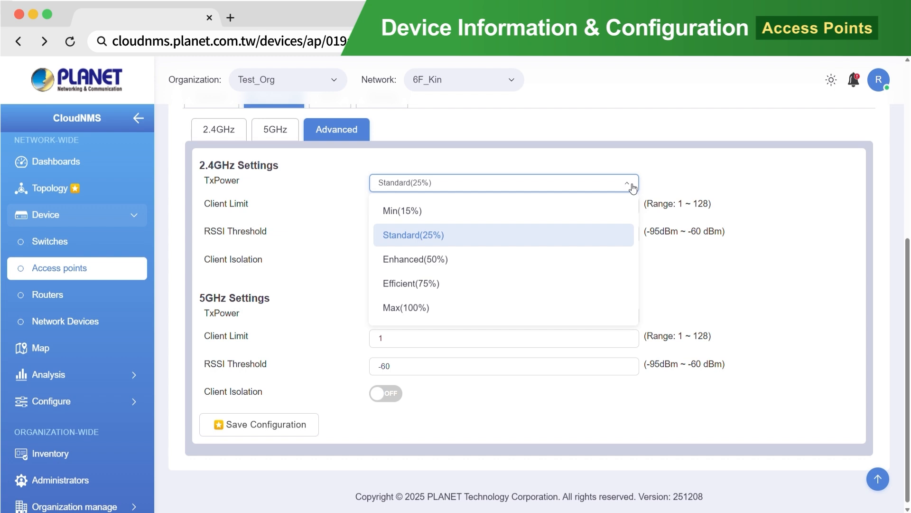
pyautogui.click(633, 190)
pyautogui.click(629, 319)
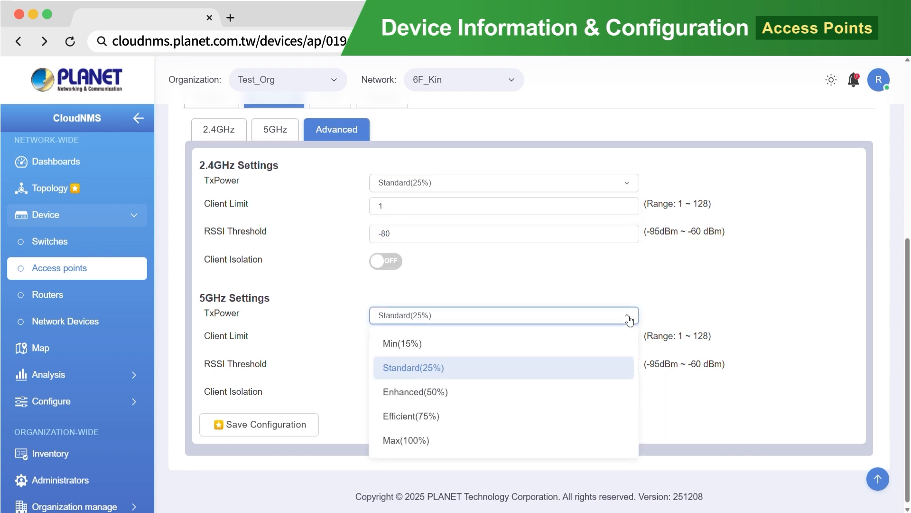
pyautogui.click(630, 319)
# - Show the access point's NTP settings and its Syslog settings
pyautogui.scroll(2, 555, 283)
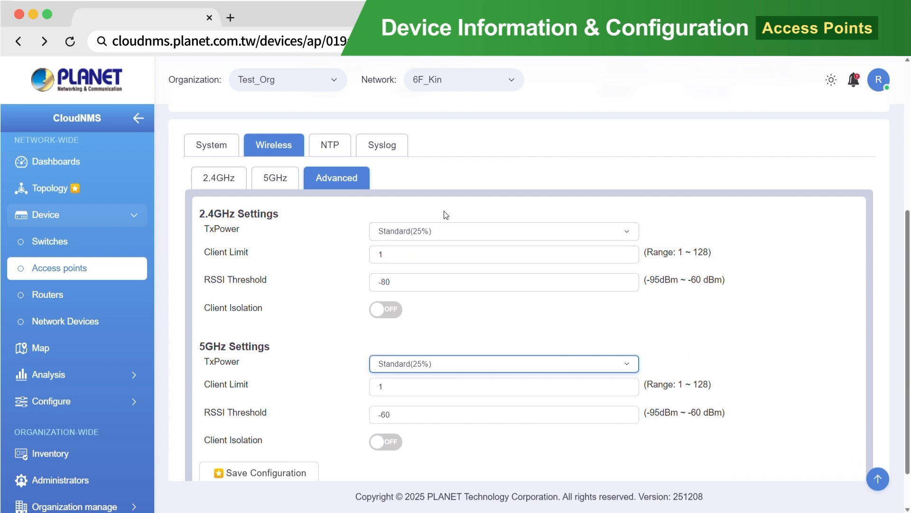
pyautogui.click(333, 147)
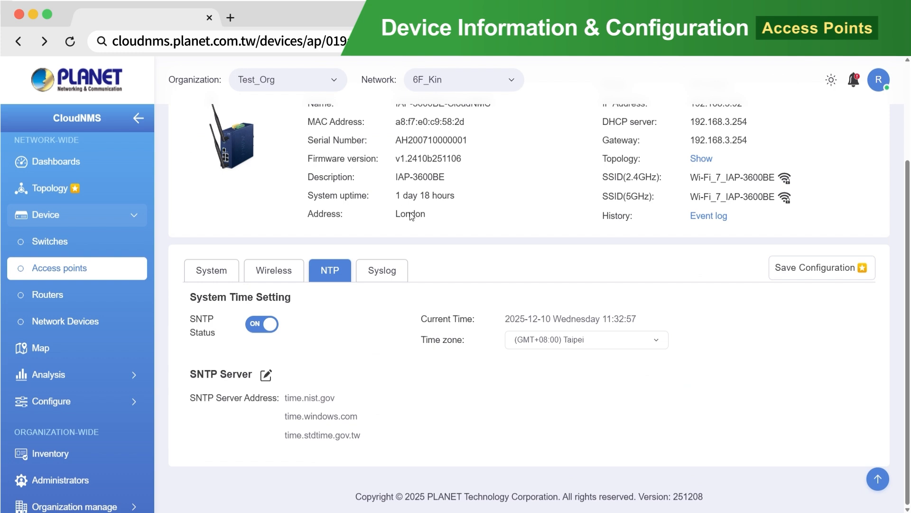
pyautogui.click(396, 277)
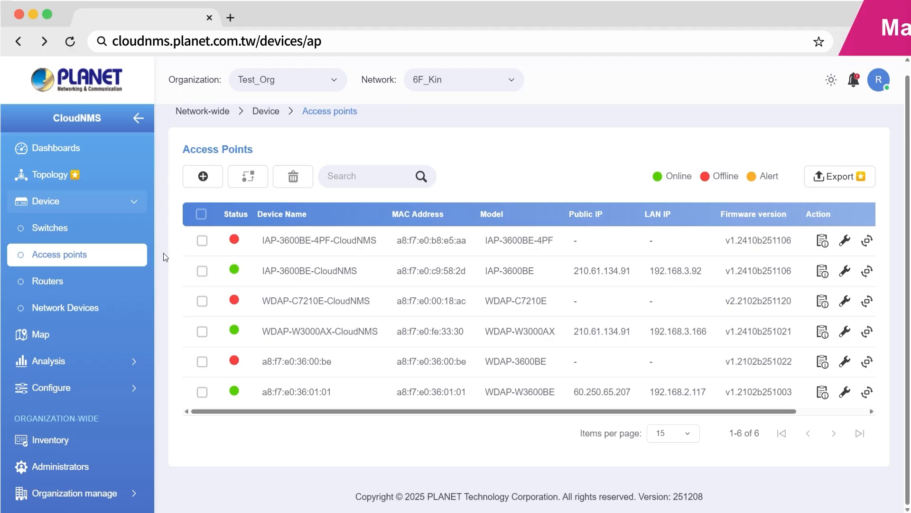
# - Open the network's device map and check the location details of the access point marker on it
pyautogui.click(83, 342)
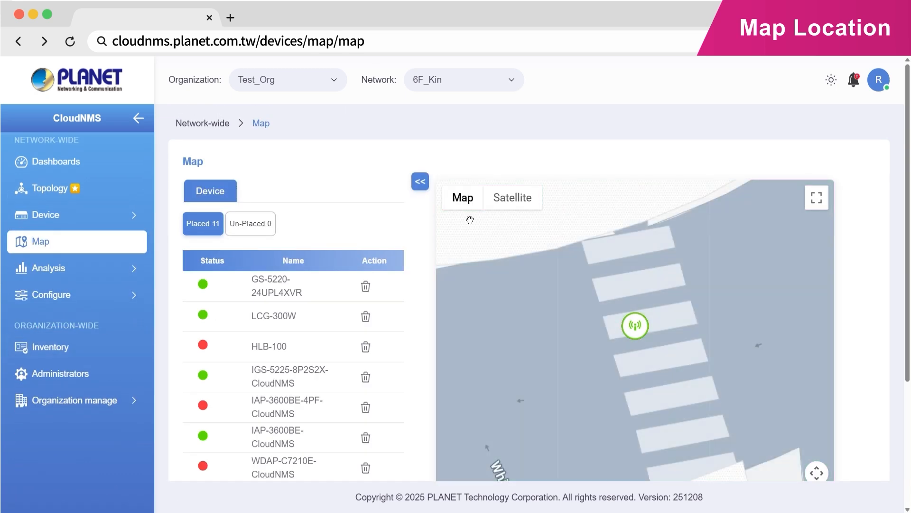
pyautogui.moveTo(909, 187); pyautogui.dragTo(910, 221)
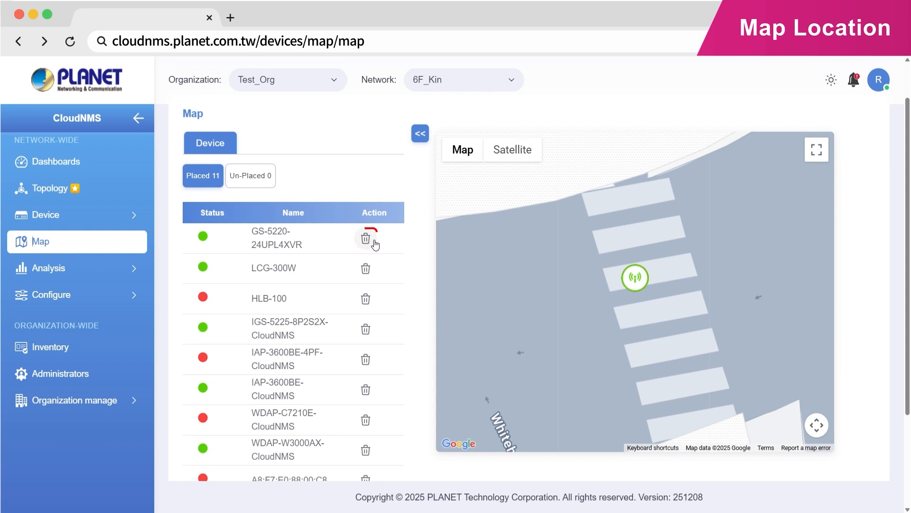
pyautogui.click(637, 287)
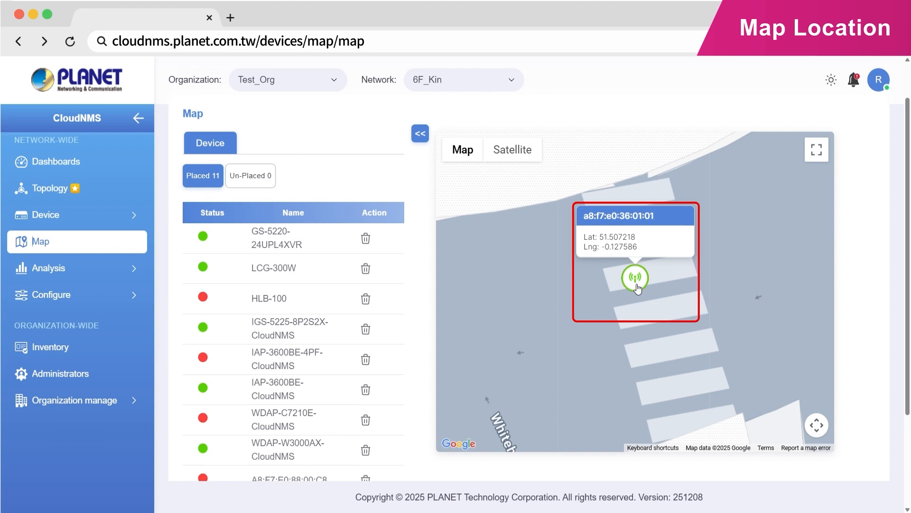
pyautogui.click(637, 287)
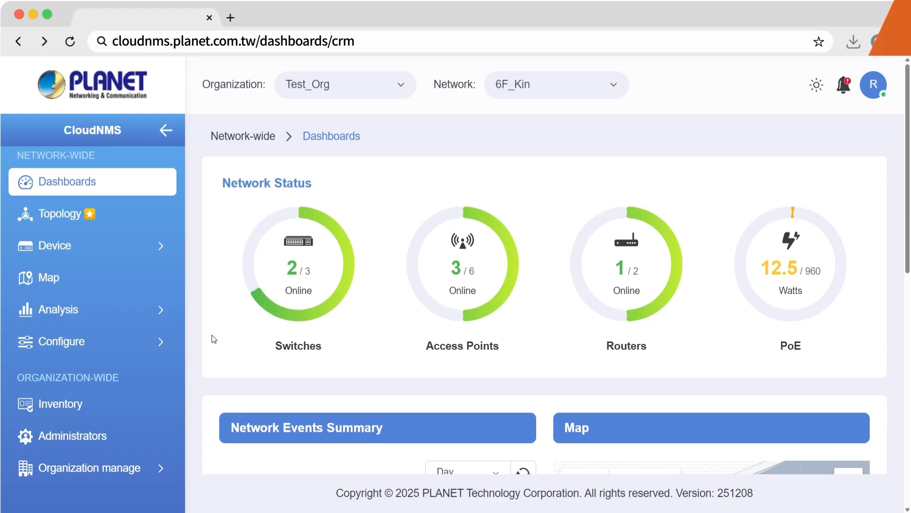
# - Open the organization's inventory, check the bulk actions for IGS-5225-4T2S and IGS-10020PT(V4)_Marc, and deselect both devices
pyautogui.click(118, 404)
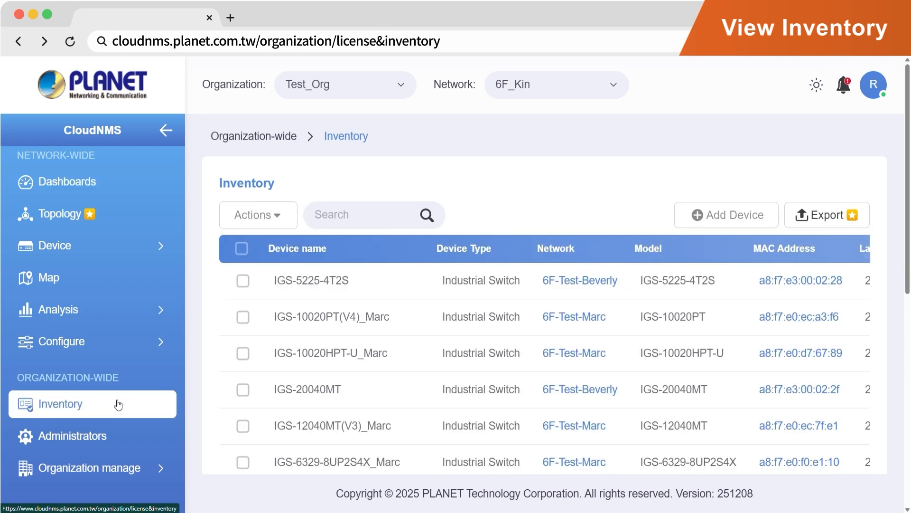
pyautogui.click(249, 283)
pyautogui.click(242, 317)
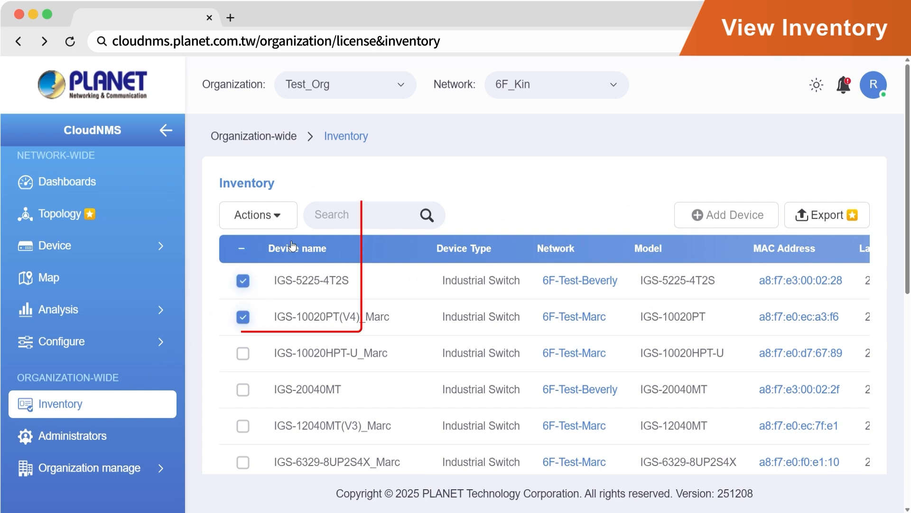
pyautogui.click(288, 216)
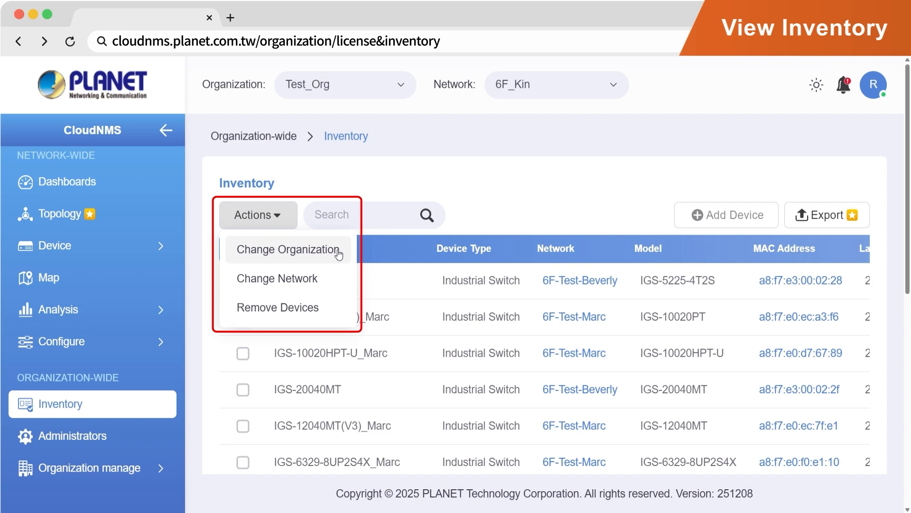
pyautogui.click(287, 223)
pyautogui.click(244, 282)
pyautogui.click(245, 315)
# - Look at the individual actions available for the first device in the inventory
pyautogui.hscroll(10, 503, 351)
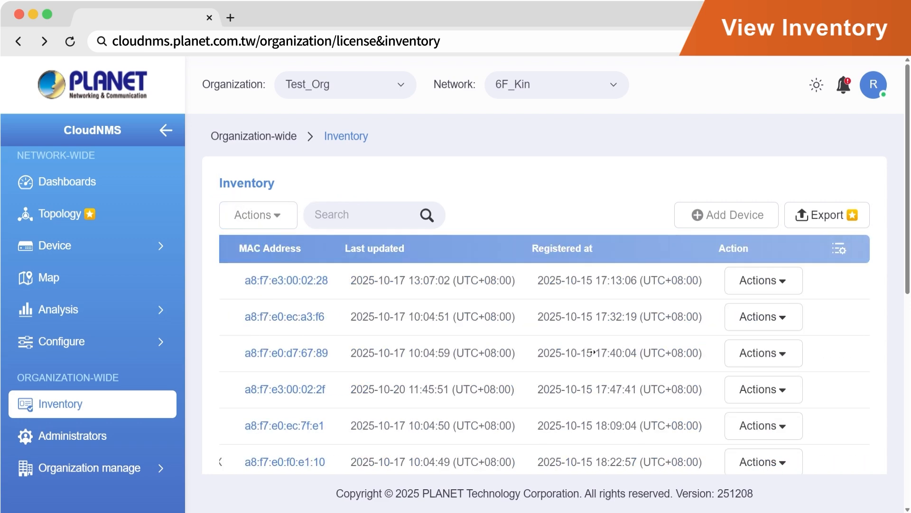
pyautogui.click(764, 281)
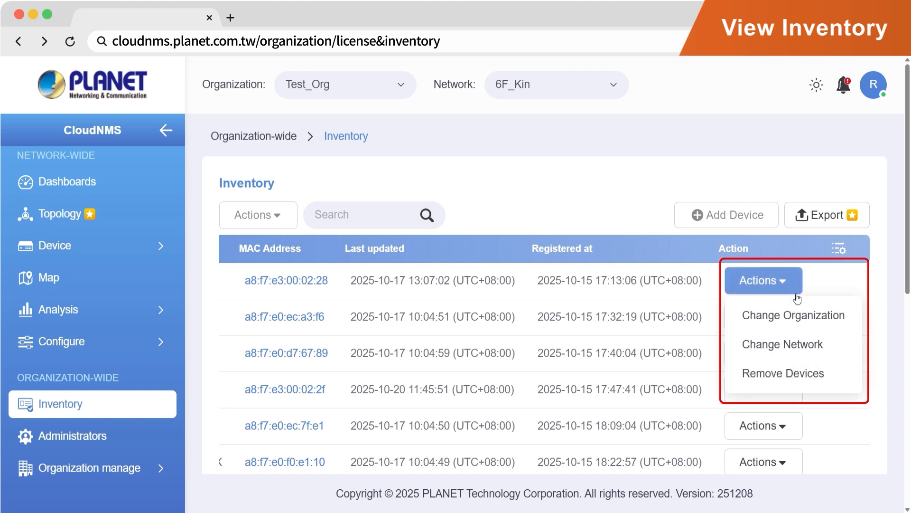
pyautogui.click(794, 285)
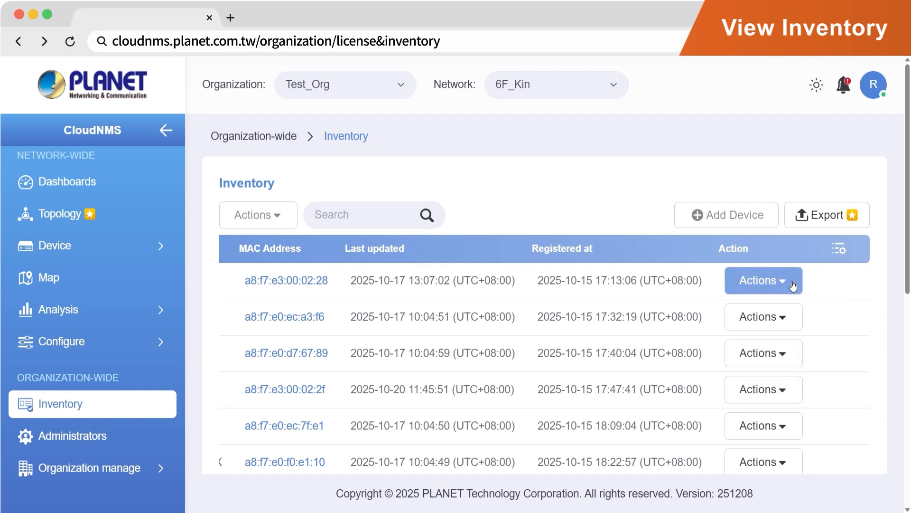